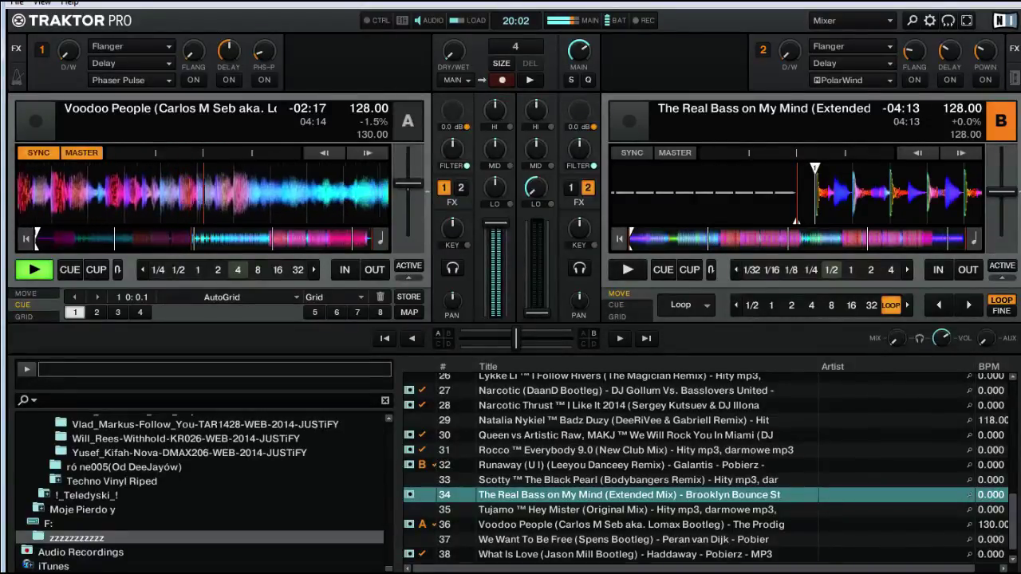
- Sync deck B to the master tempo, start its playback and set a 4-beat loop on it
left_click(632, 152)
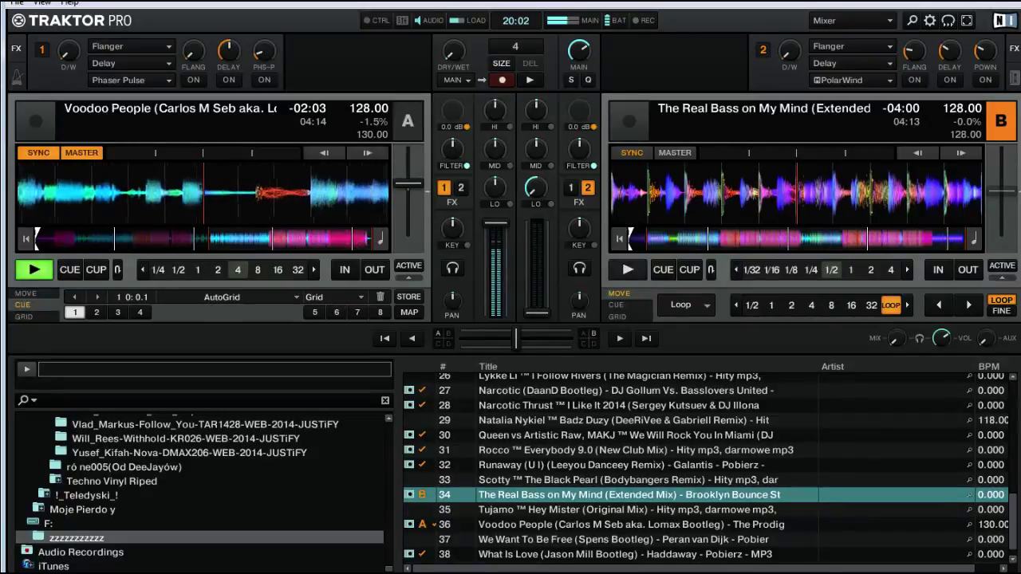
key("u")
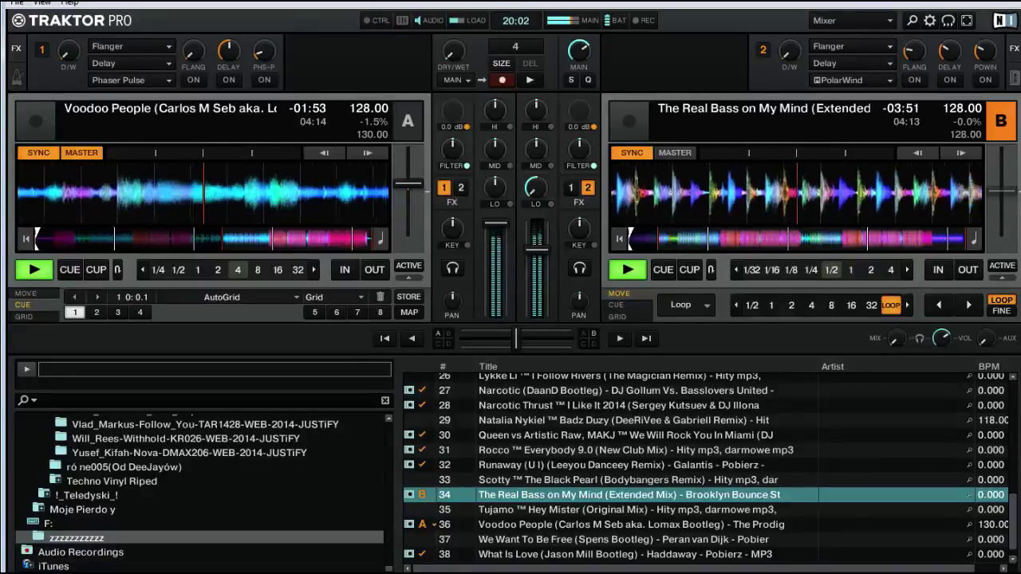
left_click(891, 270)
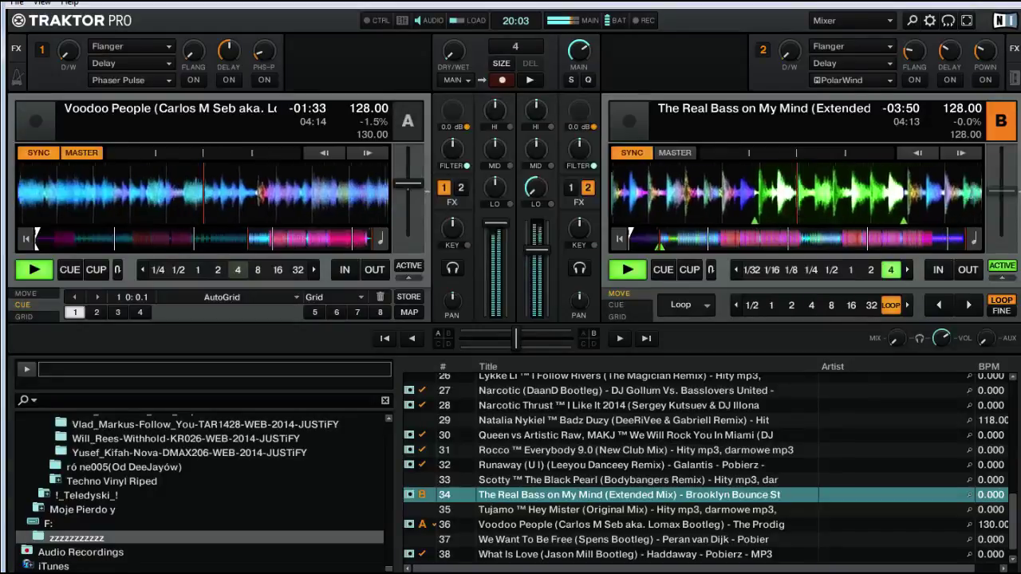
key("8")
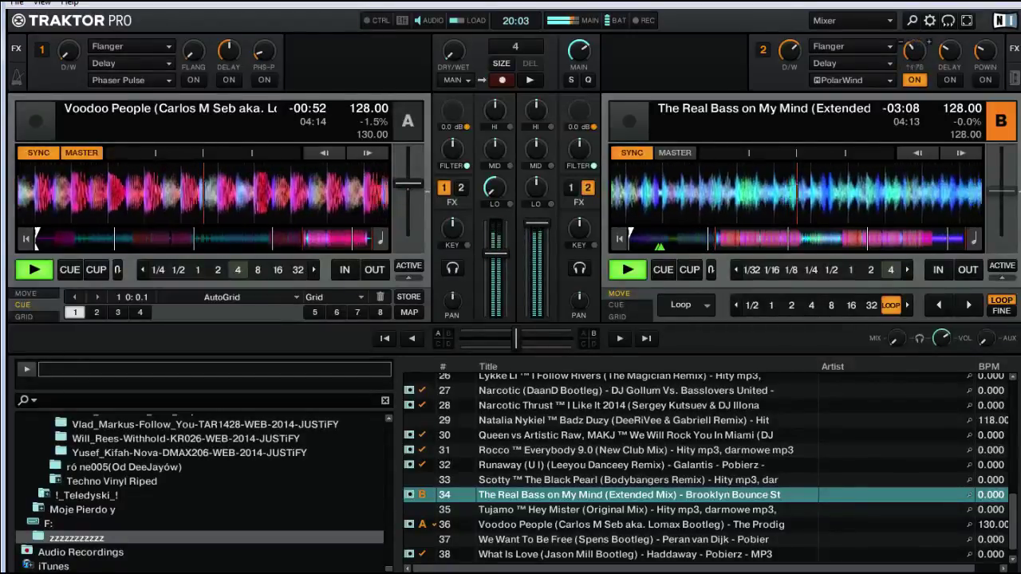
- Switch on the PolarWind effect in FX unit 2 and raise its amount
left_click(985, 80)
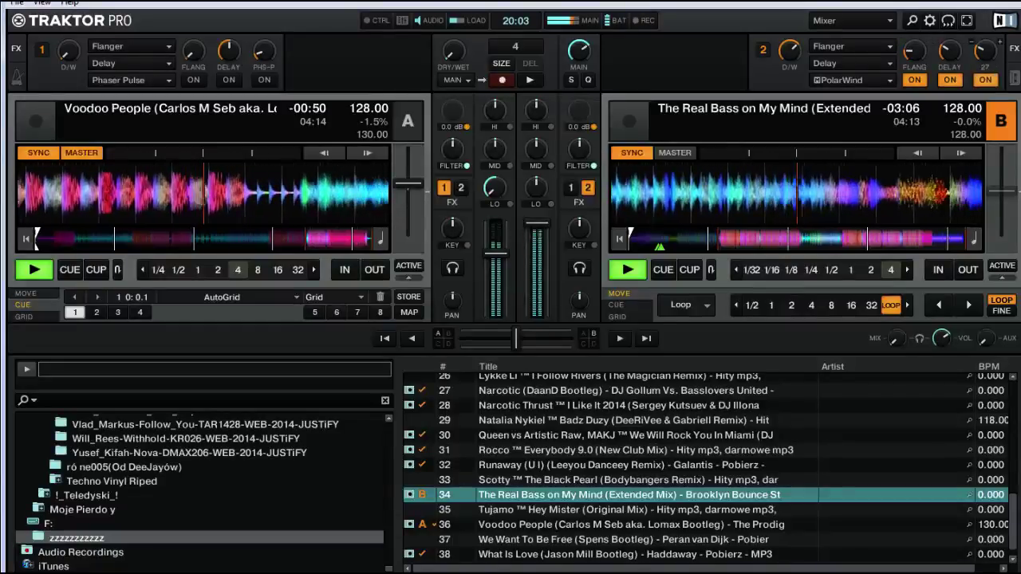
left_click_drag(985, 52, 986, 35)
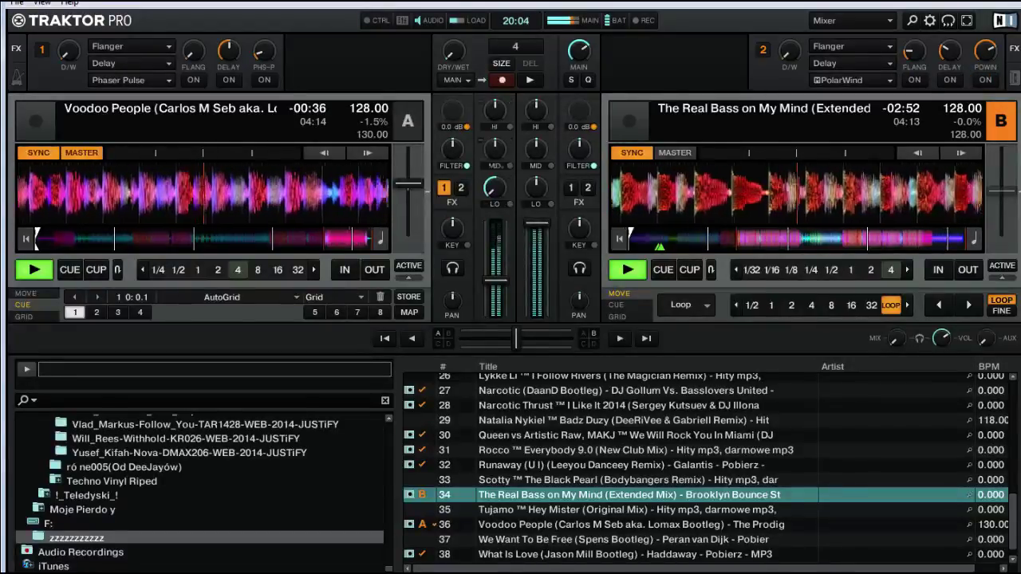
- Boost deck A's high EQ and load "We Want To Be Free (Spens Bootleg)" onto that deck
left_click_drag(495, 111, 494, 89)
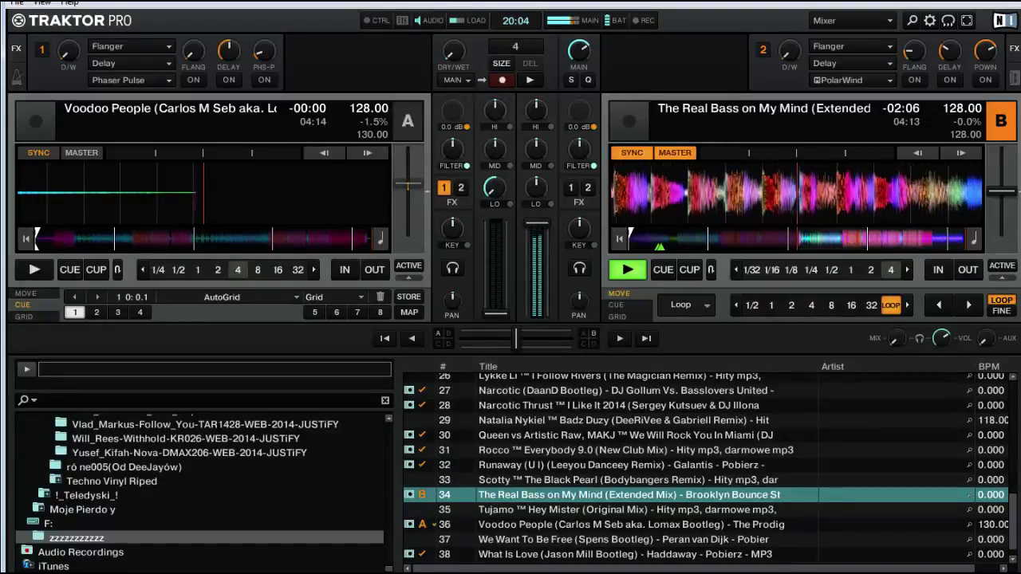
left_click_drag(559, 540, 231, 198)
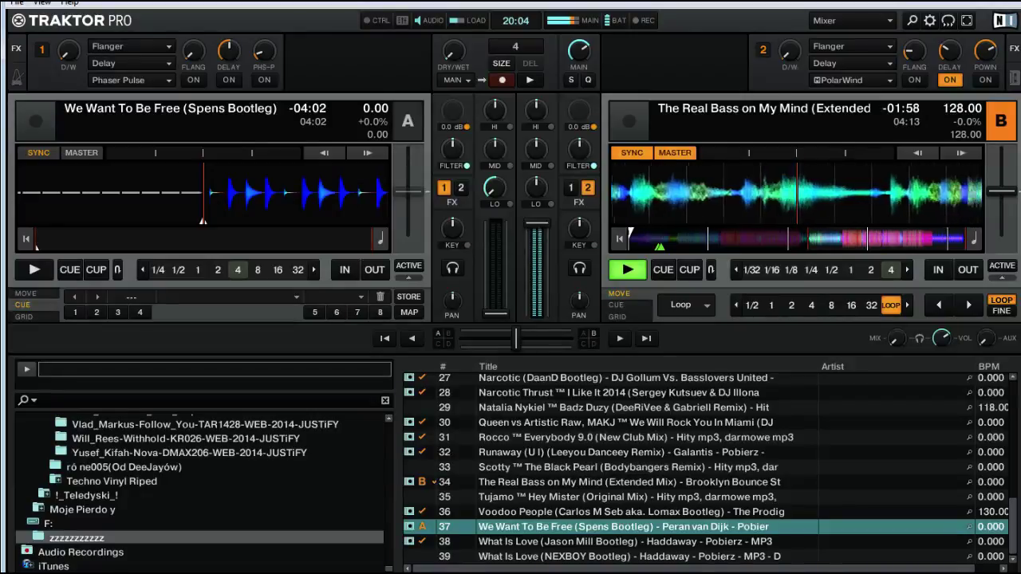
- Raise FX unit 2's dry/wet mix, with the Flanger effect switched on and its amount adjusted
left_click_drag(789, 52, 789, 30)
left_click(914, 80)
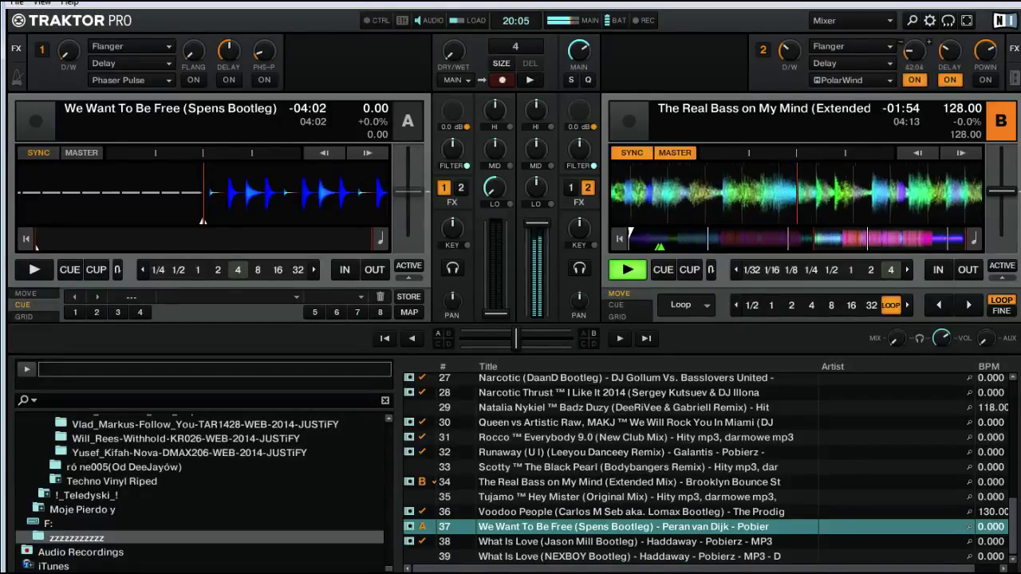
left_click_drag(915, 51, 914, 70)
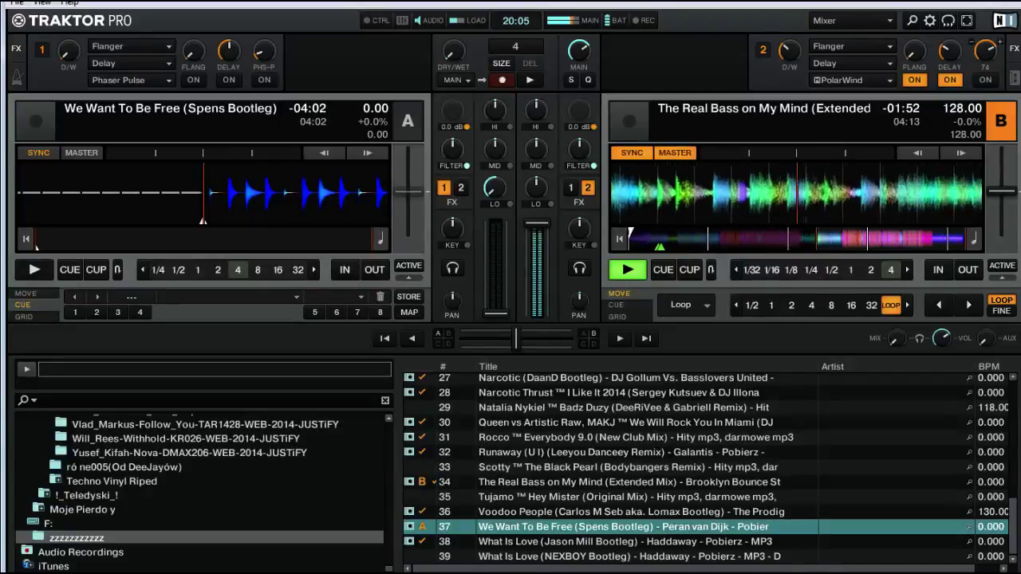
- Replace PolarWind in FX unit 2 with Flanger Flux, change it to Flanger Pulse, and switch that effect on
left_click(858, 80)
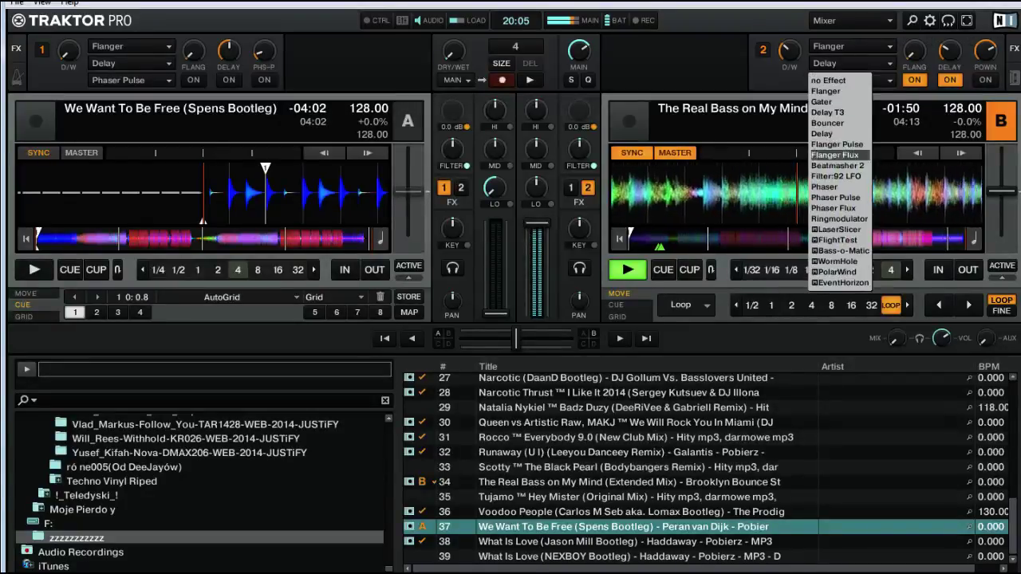
left_click(836, 156)
left_click(870, 80)
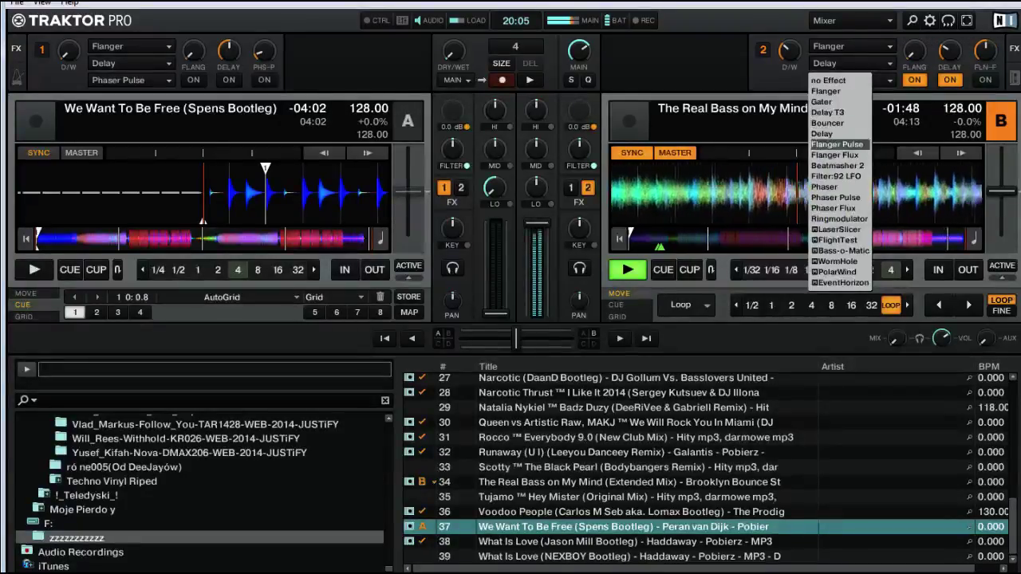
left_click(837, 145)
left_click(985, 81)
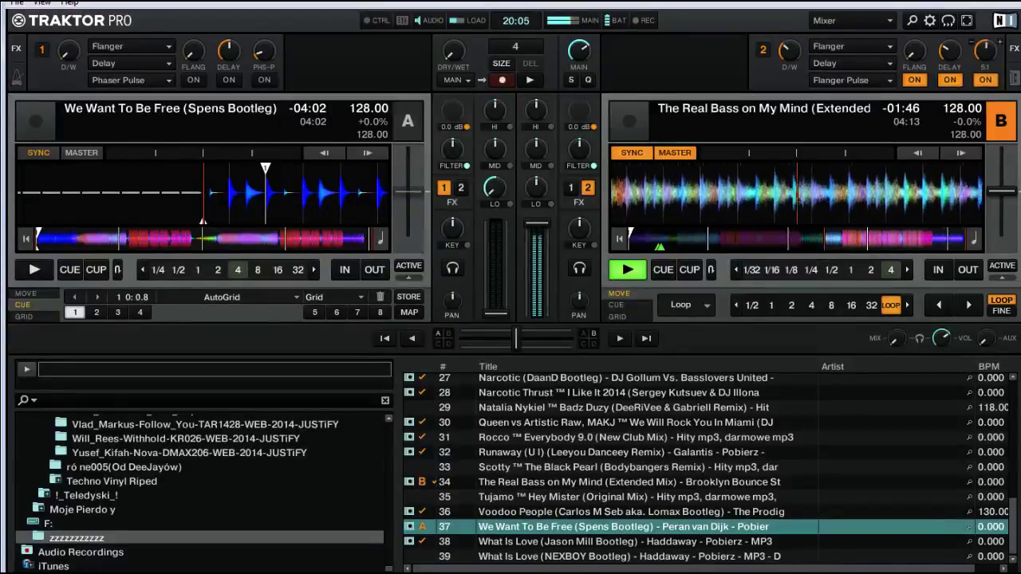
- Sweep FX unit 2's dry/wet mix and Flanger Pulse amount, raising the Delay amount and bringing Flanger Pulse to about 70
left_click_drag(986, 51, 986, 33)
left_click_drag(789, 51, 789, 40)
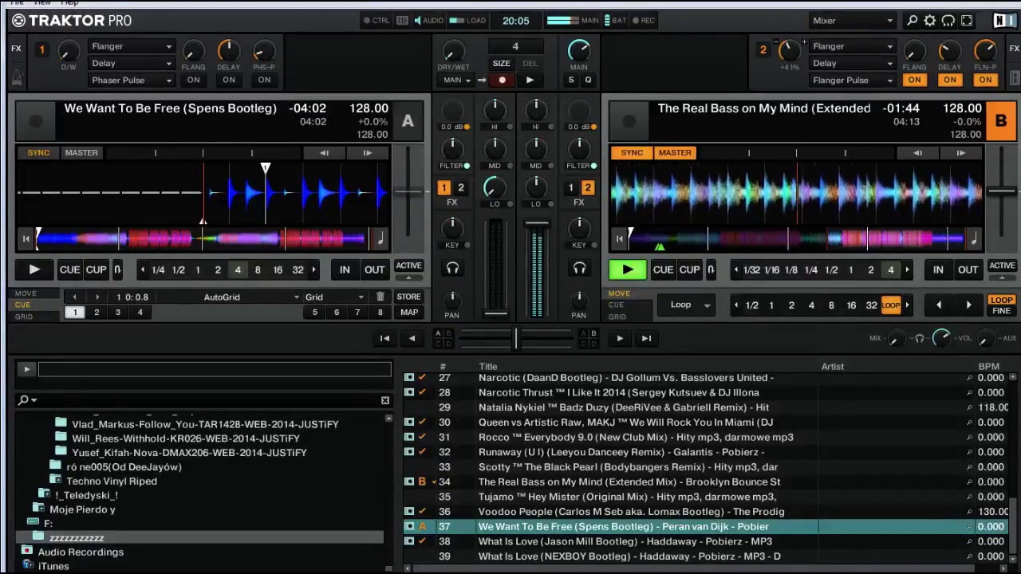
mouse_move(986, 51)
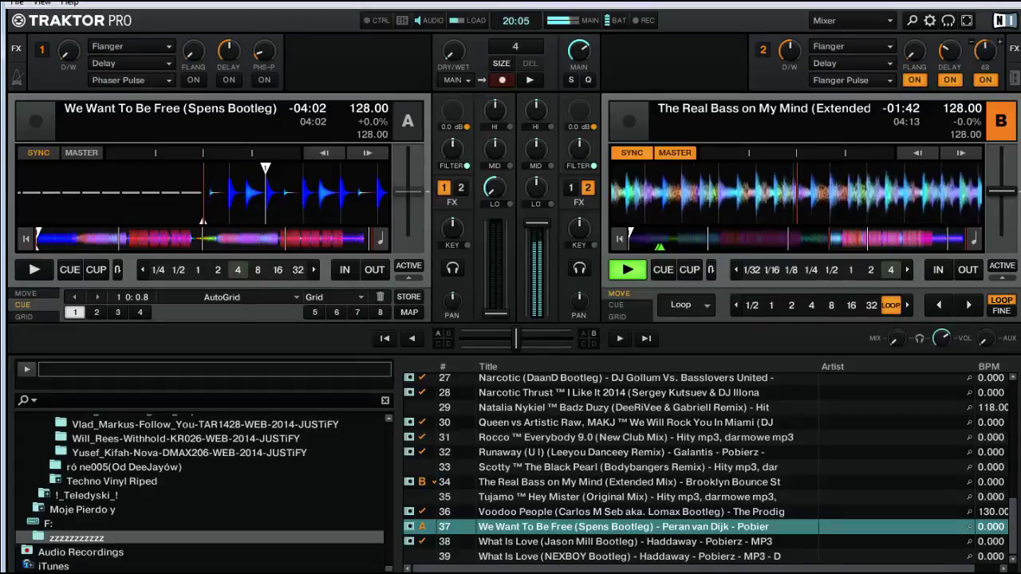
left_click_drag(986, 51, 986, 61)
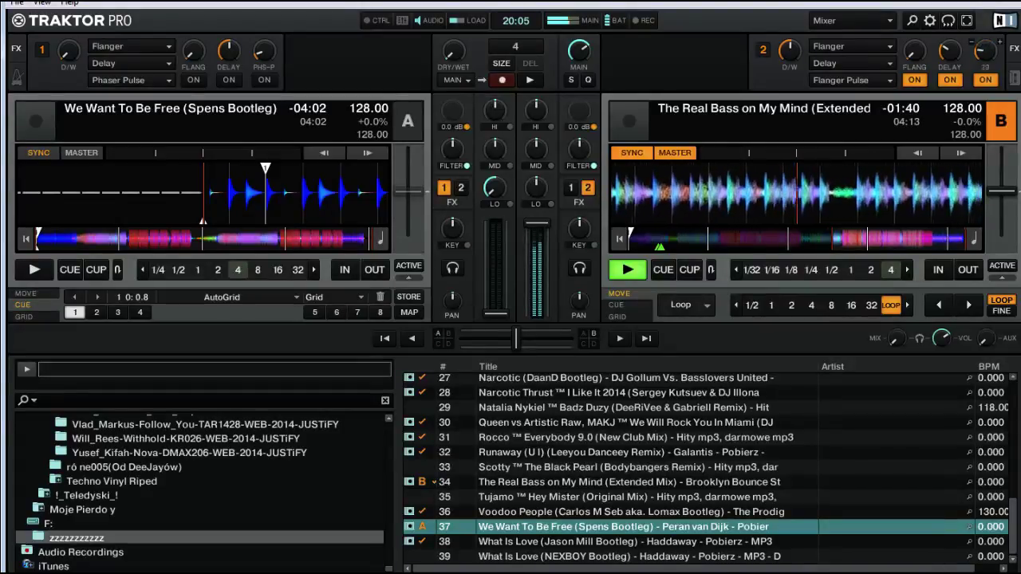
mouse_move(949, 51)
left_click_drag(949, 51, 986, 48)
- Drop FX unit 2's dry/wet mix to zero and switch off Flanger, Delay and Flanger Pulse
mouse_move(790, 52)
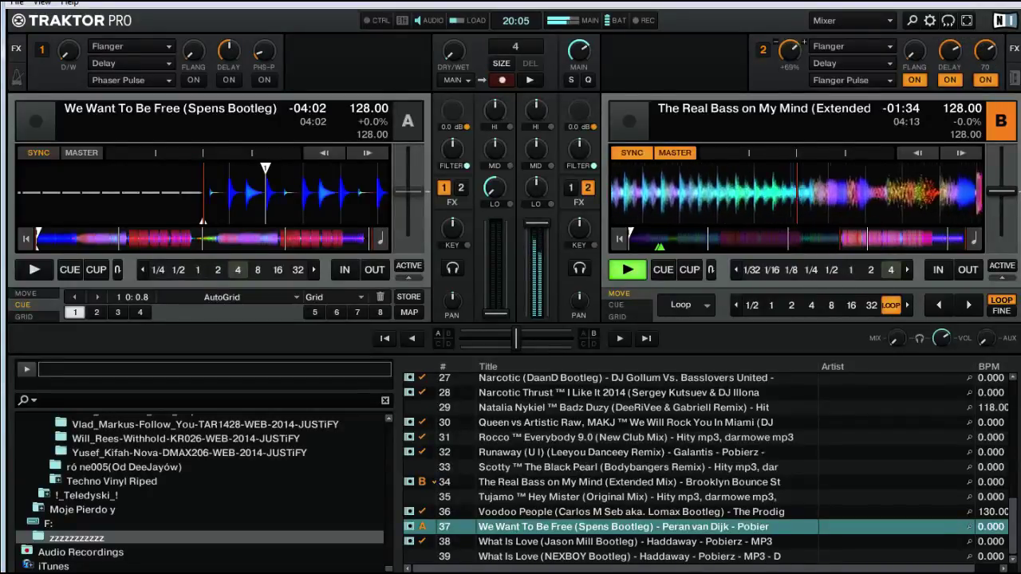
left_click_drag(789, 49, 790, 76)
left_click(916, 80)
left_click(950, 80)
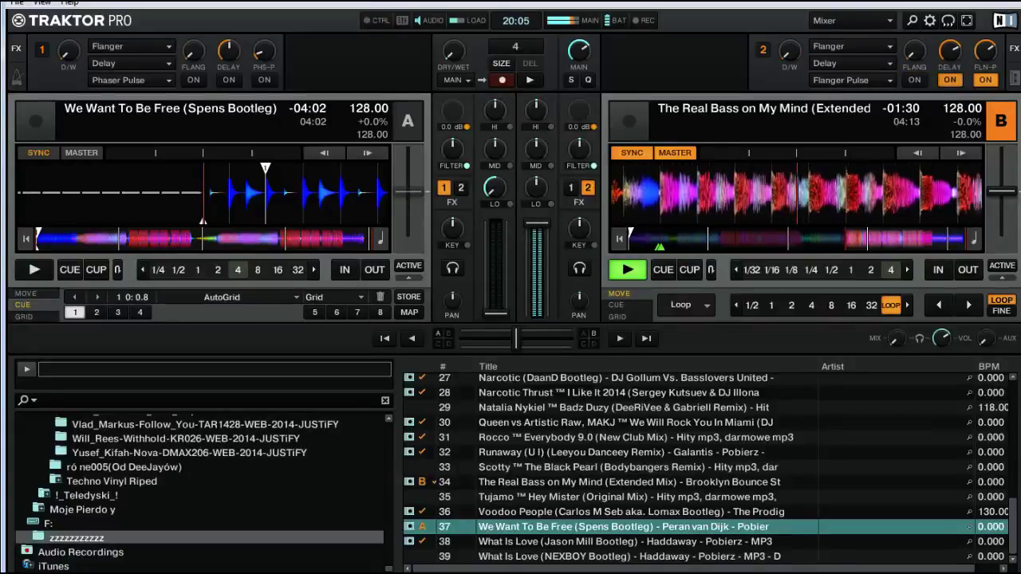
left_click(985, 79)
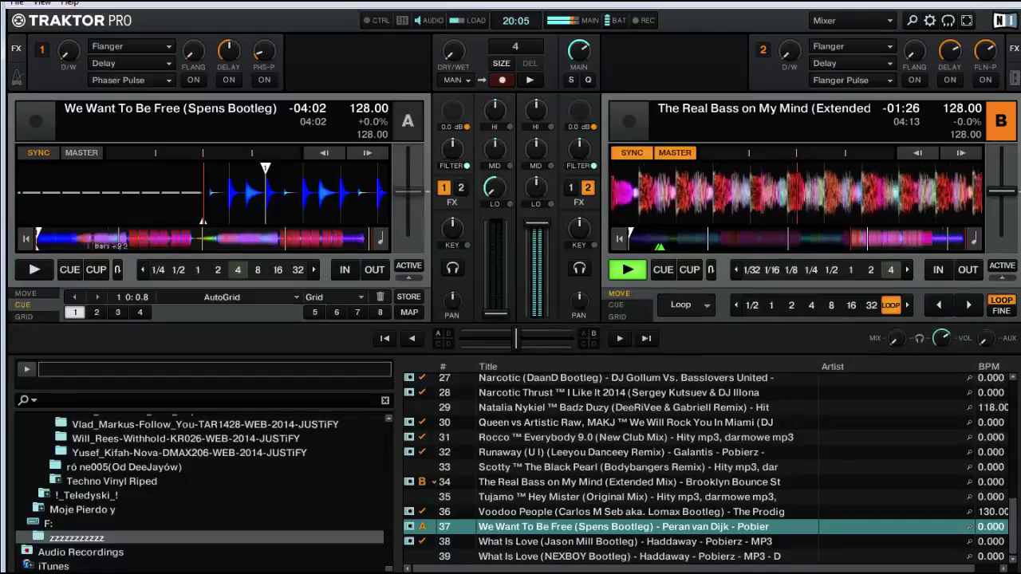
- Move deck A's playback position back to the grid marker near the start of the track
left_click(53, 238)
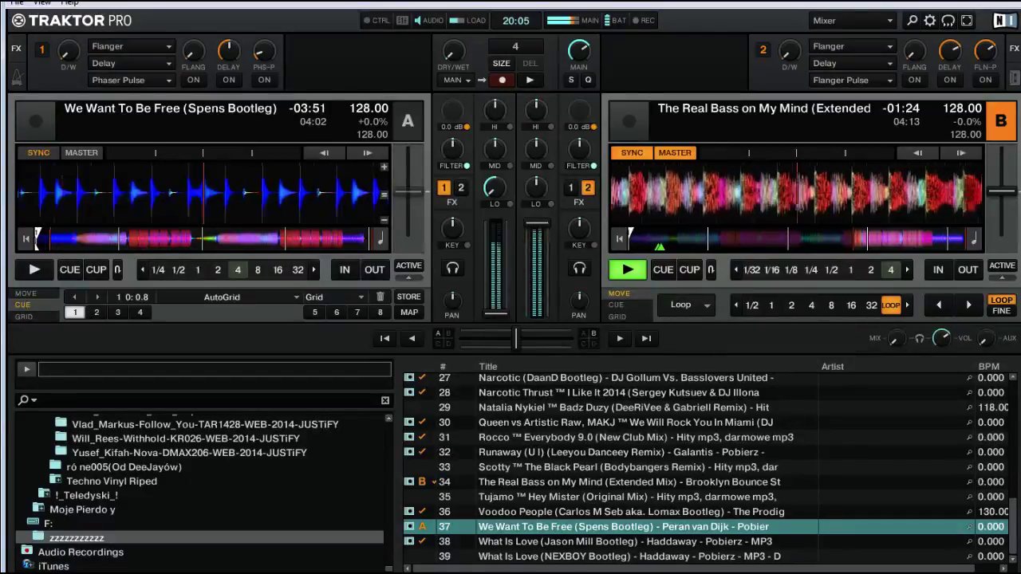
left_click(41, 238)
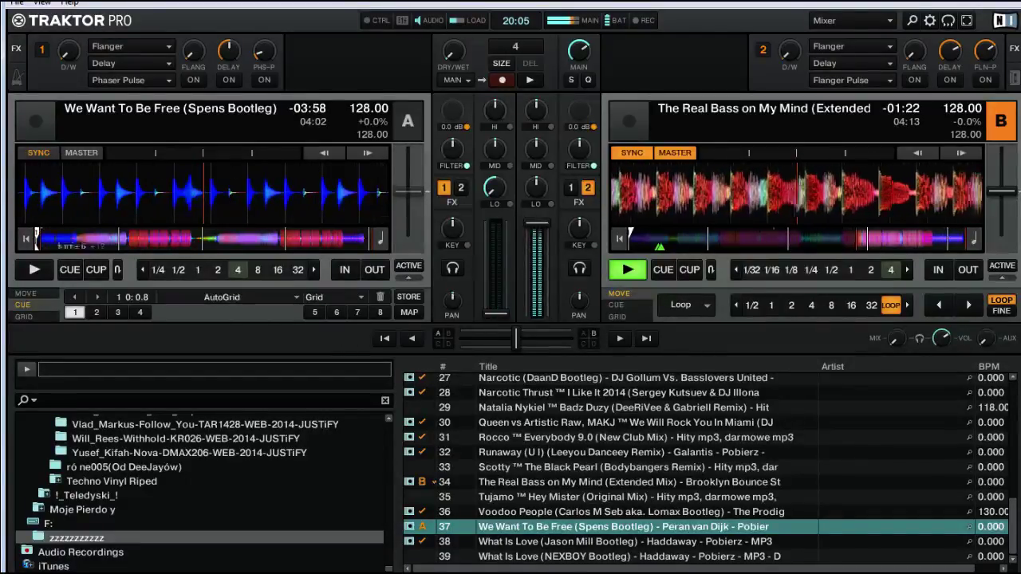
left_click_drag(80, 195, 147, 196)
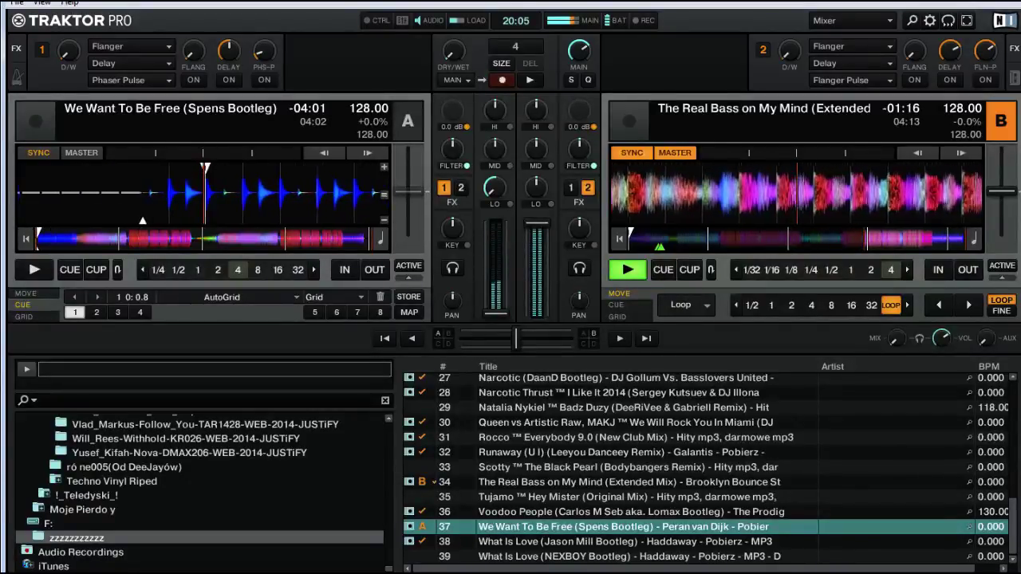
- Start deck A in sync with deck B and begin raising its volume fader
key("a")
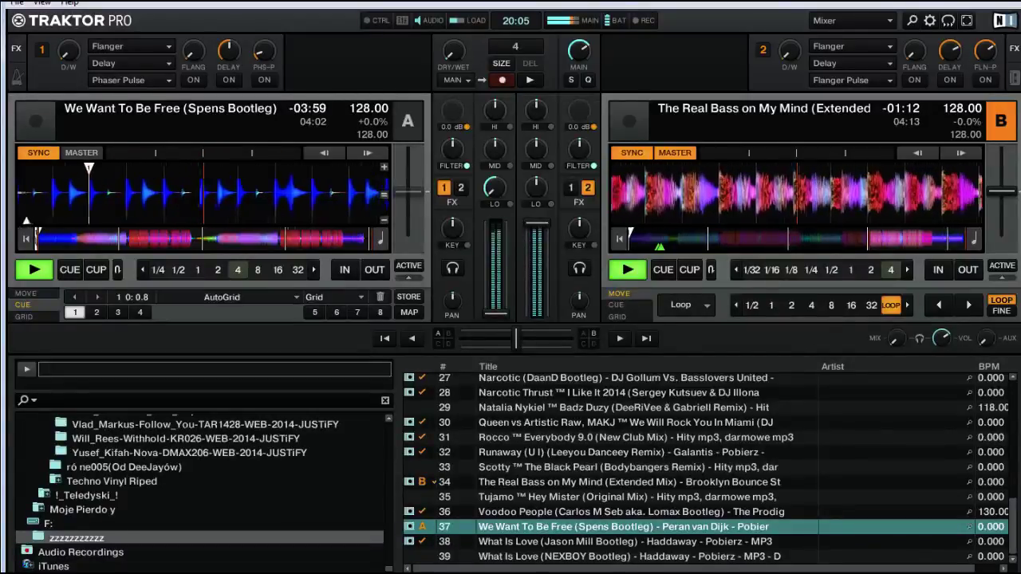
left_click_drag(496, 314, 495, 283)
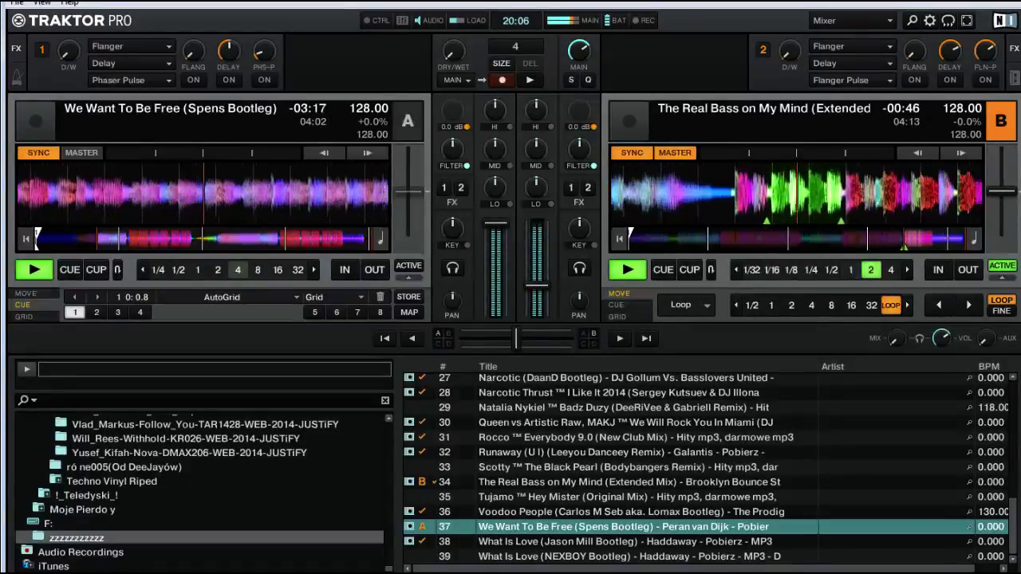
- Release deck B's 2-beat loop and route the deck through FX unit 2 with Flanger on and dry/wet raised
left_click(872, 270)
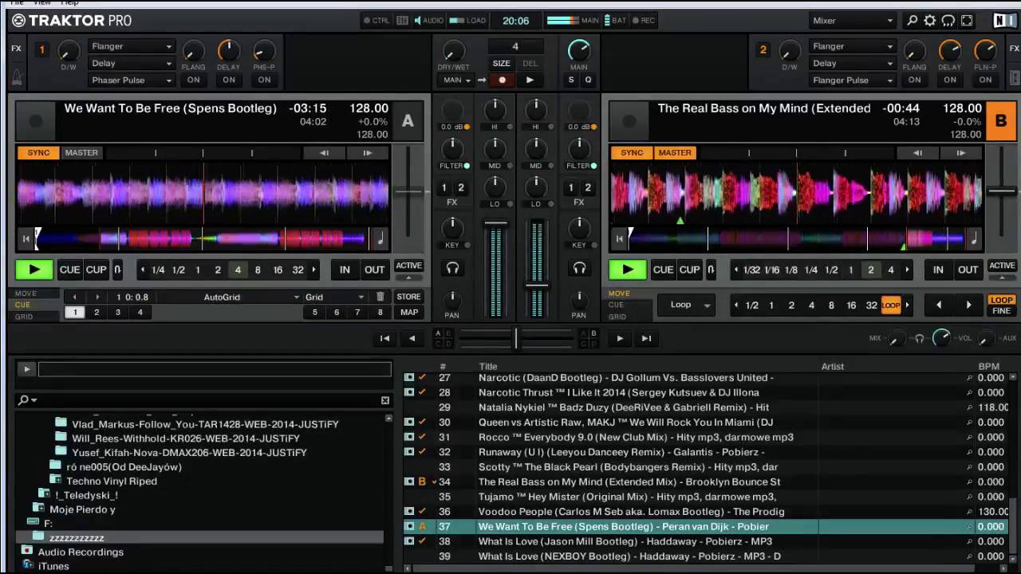
left_click(914, 80)
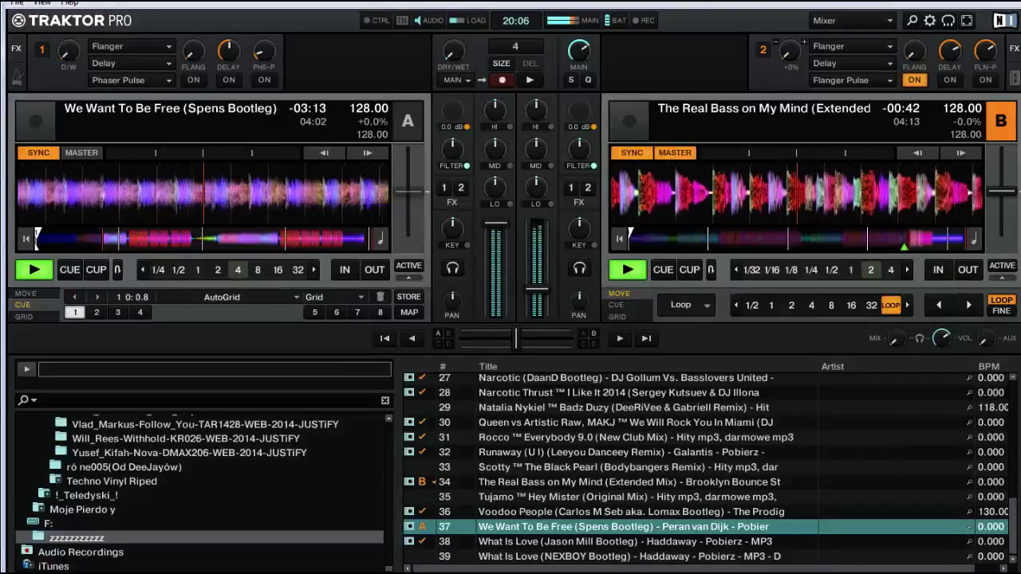
left_click_drag(789, 51, 789, 34)
left_click(588, 188)
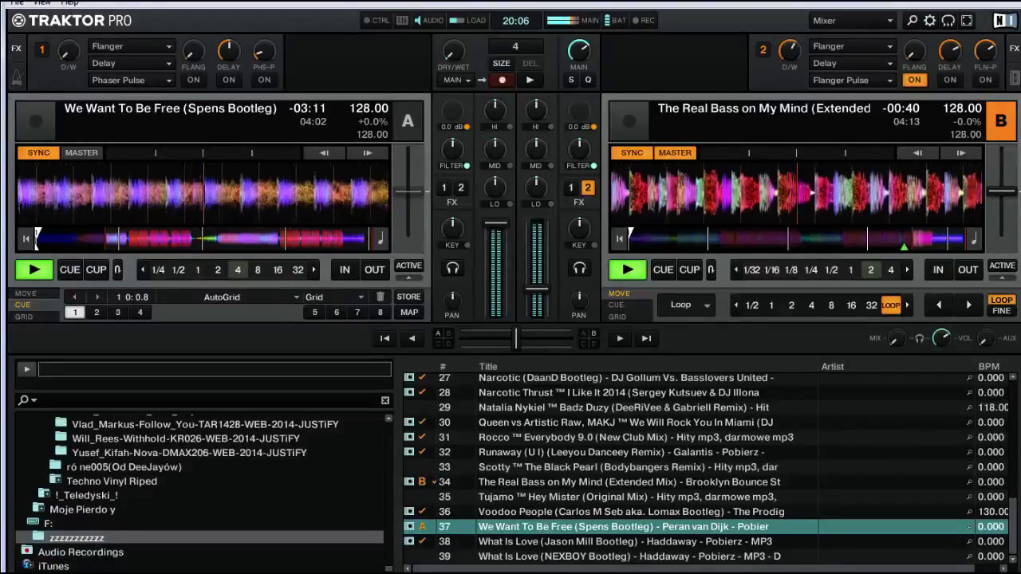
- Switch on Flanger Pulse in FX unit 2 and lower the Flanger Pulse and Delay amounts
left_click(985, 80)
left_click_drag(985, 52, 949, 73)
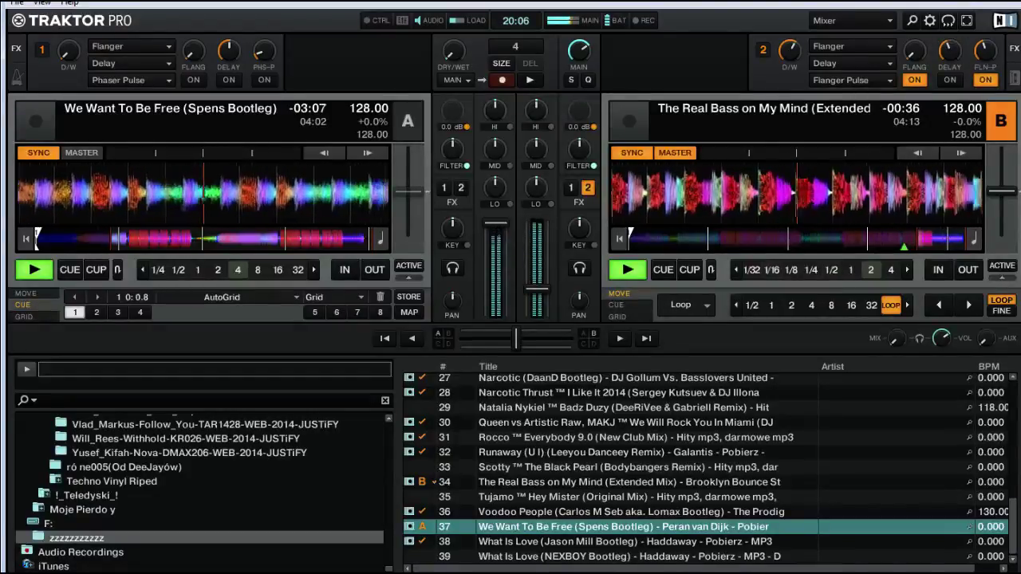
- Loop deck B at 1/16 beat, shorten the loop to 1/32, and boost the deck's high EQ
left_click(771, 271)
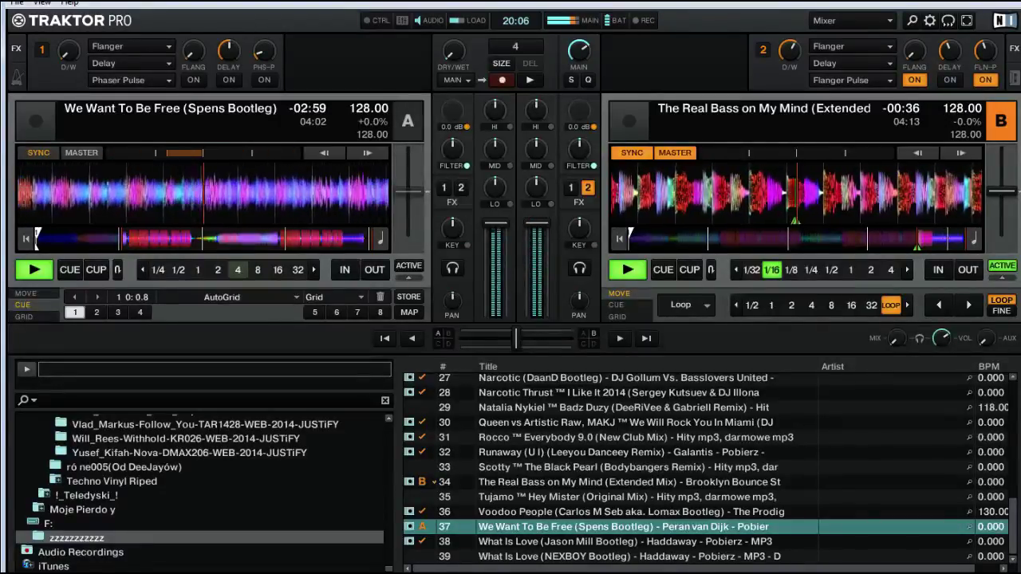
left_click(752, 269)
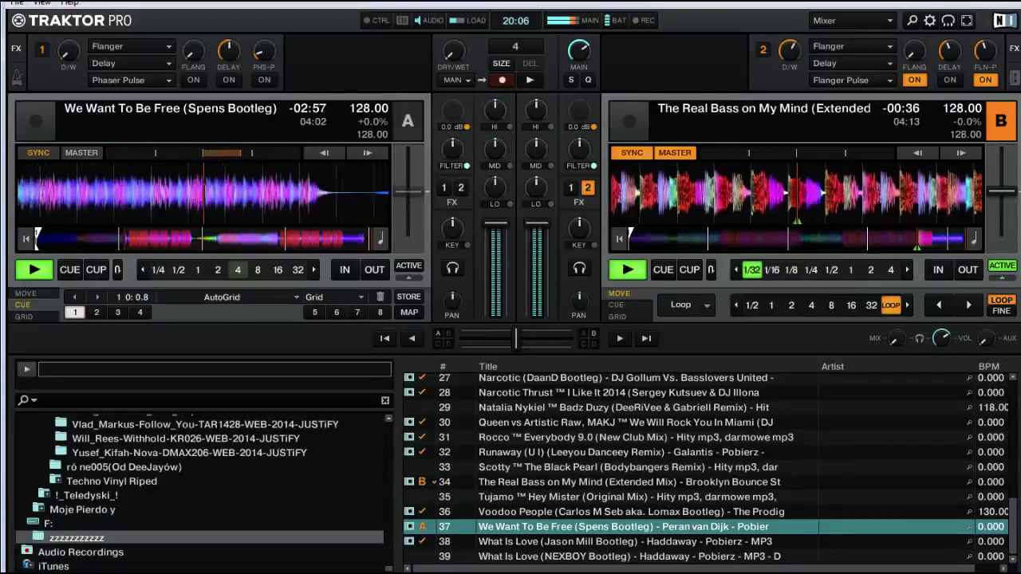
left_click_drag(536, 110, 536, 56)
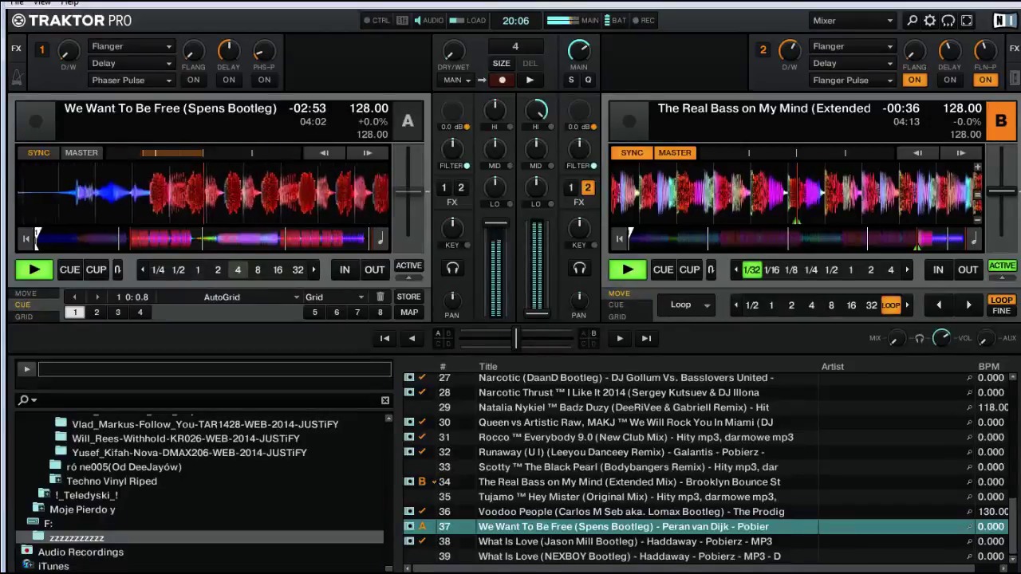
- Switch off Flanger and Flanger Pulse in FX unit 2 and lower its dry/wet mix to 0%
left_click(914, 80)
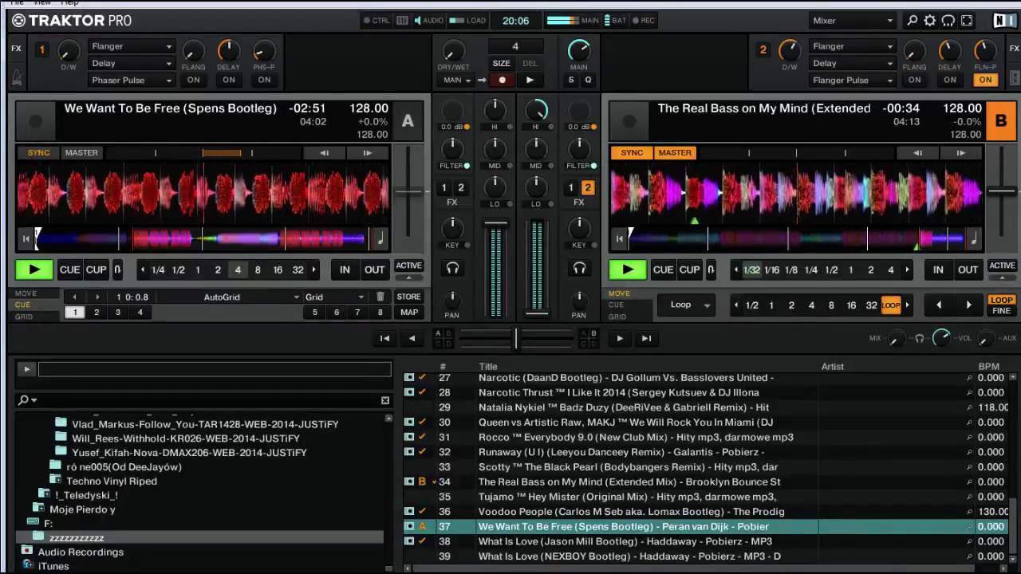
left_click(985, 79)
left_click_drag(790, 52, 790, 108)
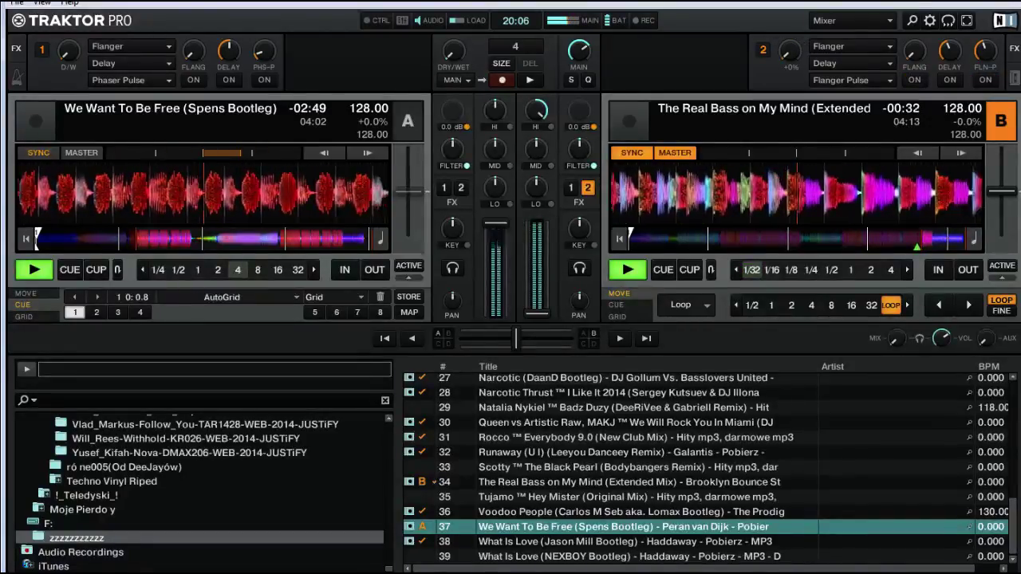
- Reset deck B's high EQ to neutral, and briefly cut its mid EQ before resetting that too
double_click(536, 110)
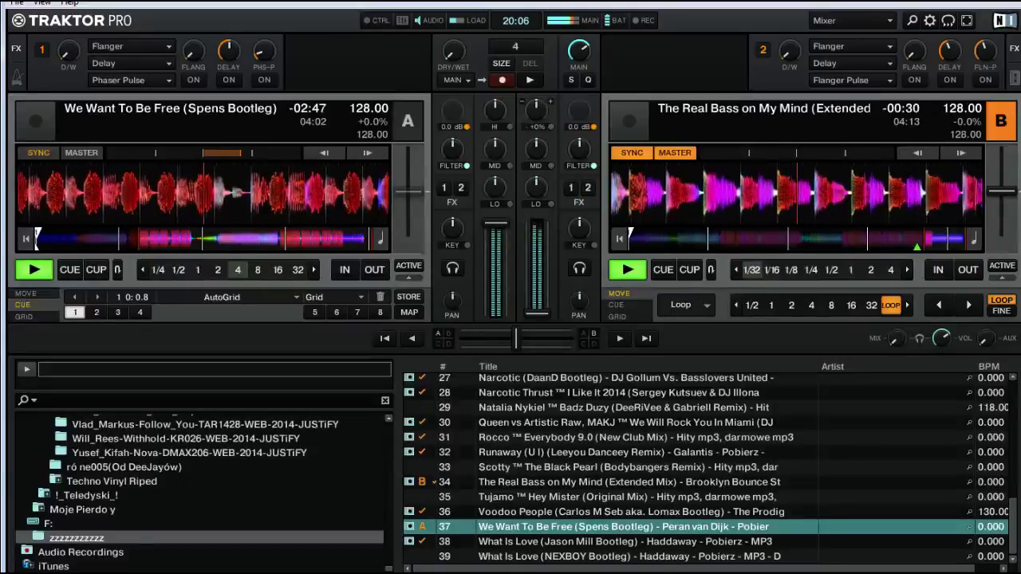
left_click_drag(536, 149, 536, 267)
double_click(536, 149)
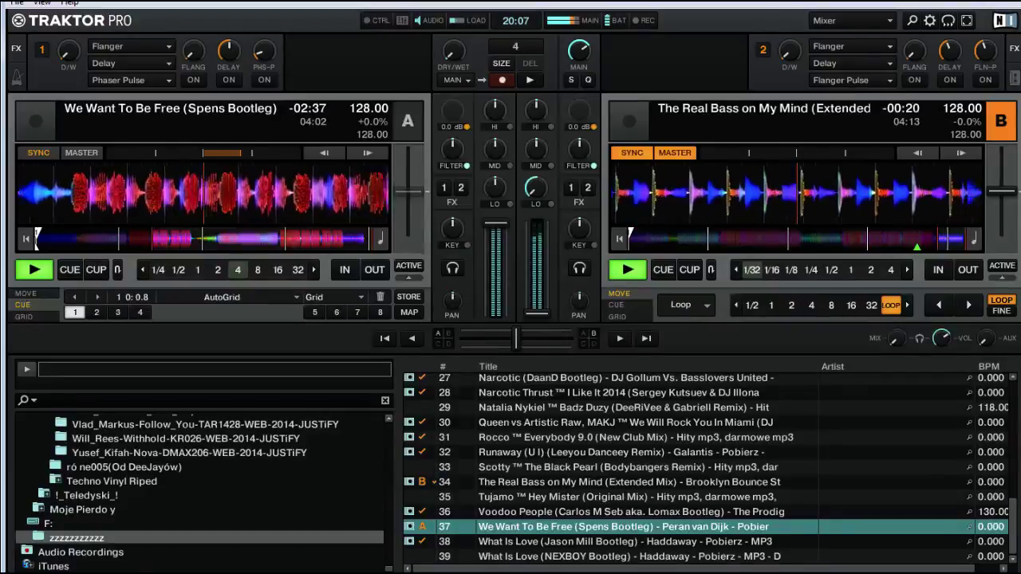
- Load What Is Love (NEXBOY Bootleg) onto deck B, and check the Vaughn Live stream page before returning to Traktor
left_click_drag(710, 557, 830, 191)
left_click_drag(730, 190, 730, 190)
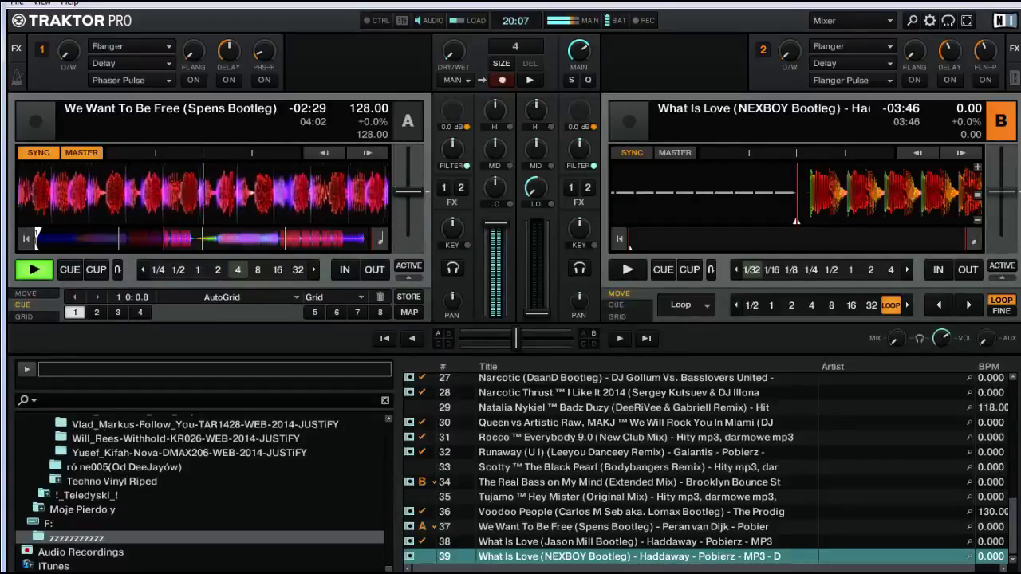
key("alt+Tab")
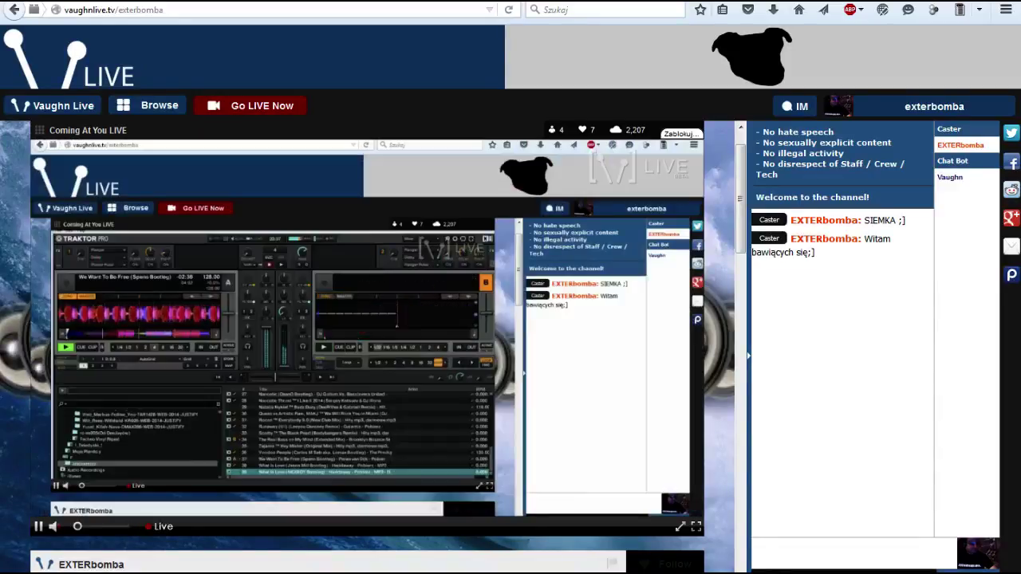
key("alt+Tab")
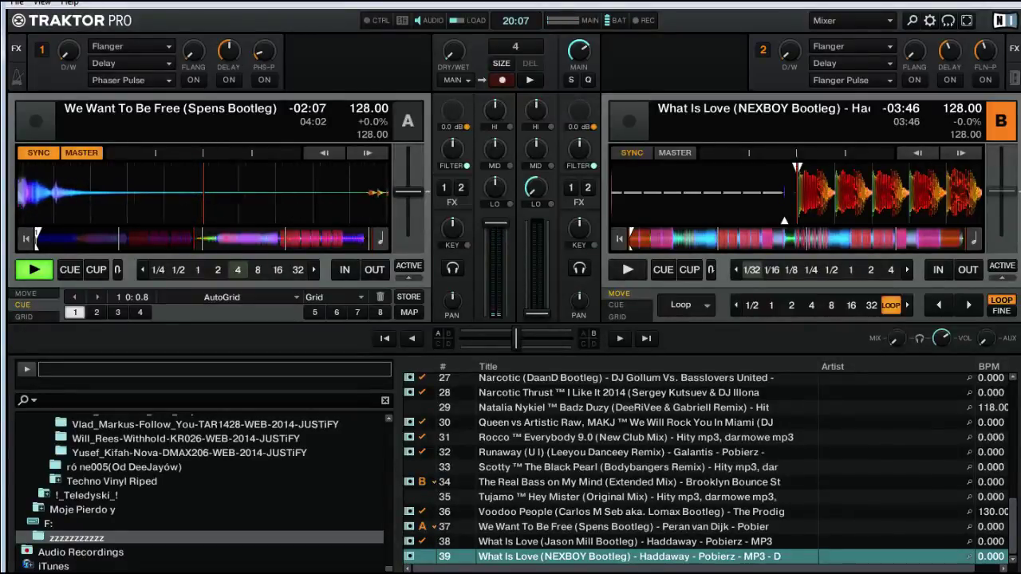
- Assign deck A to FX unit 1, with Flanger and Delay switched on and the dry/wet mix raised to about 51%
left_click(193, 80)
left_click_drag(69, 52, 68, 18)
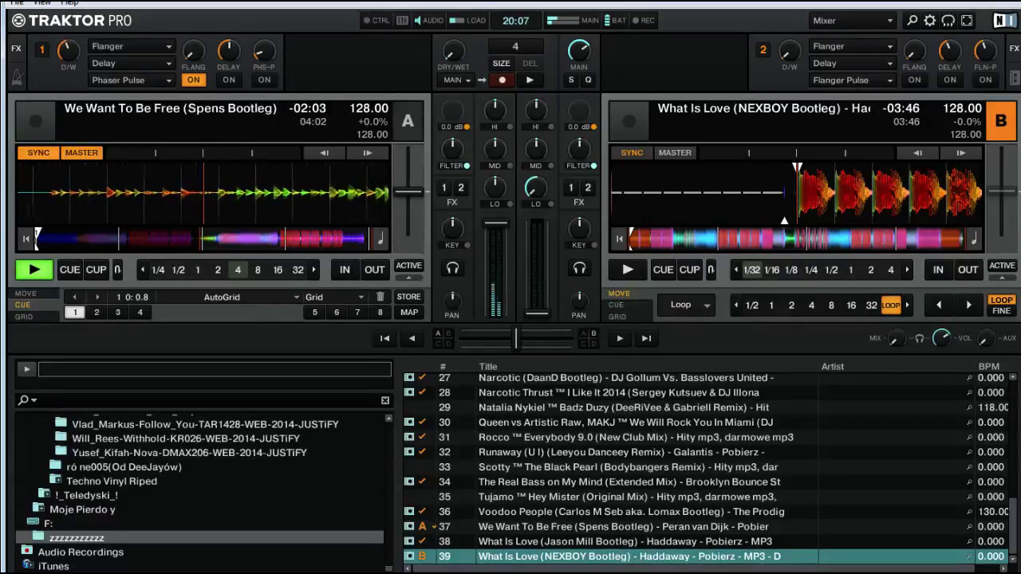
left_click(444, 188)
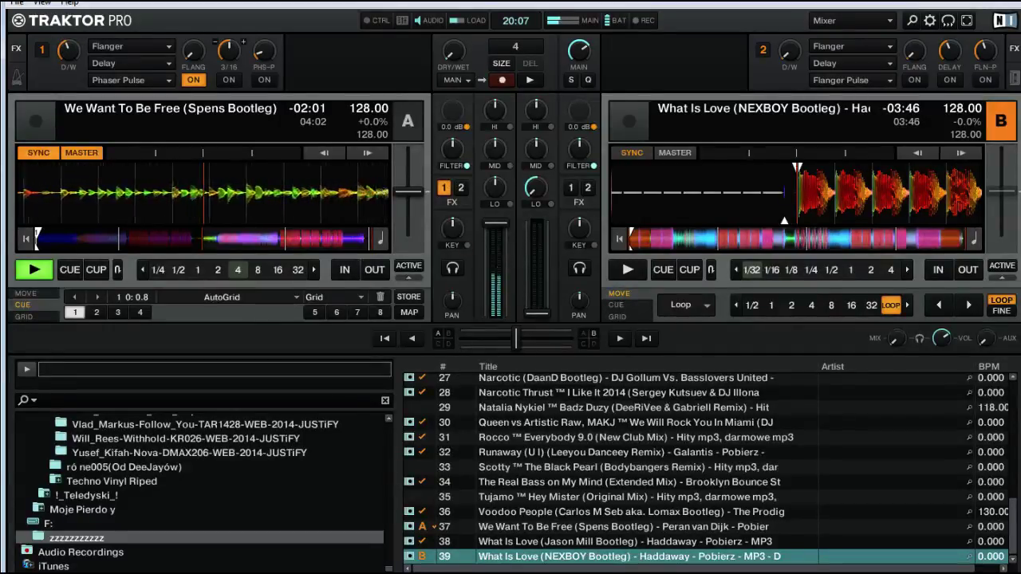
left_click_drag(68, 52, 69, 47)
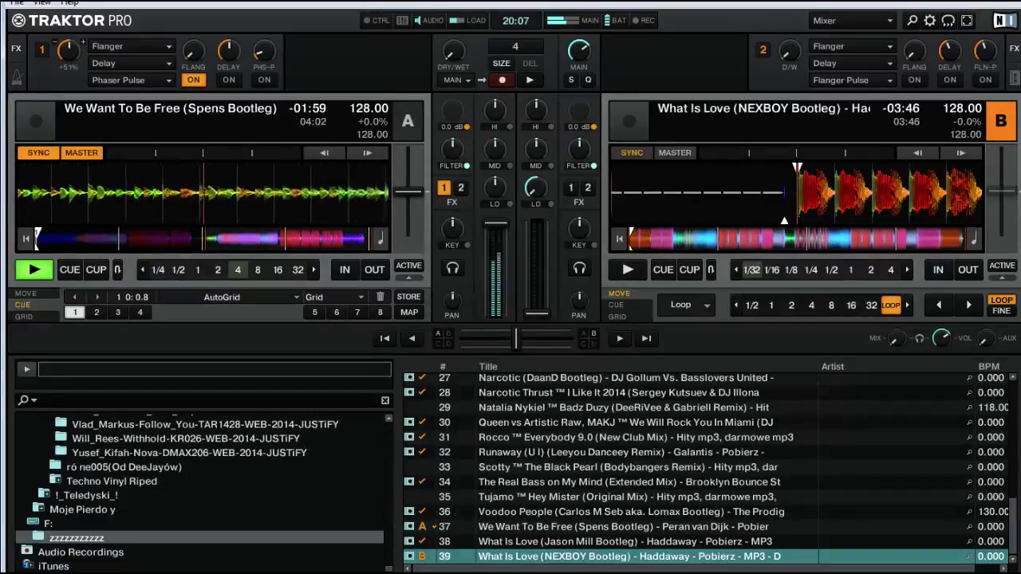
left_click_drag(193, 52, 229, 42)
left_click(229, 80)
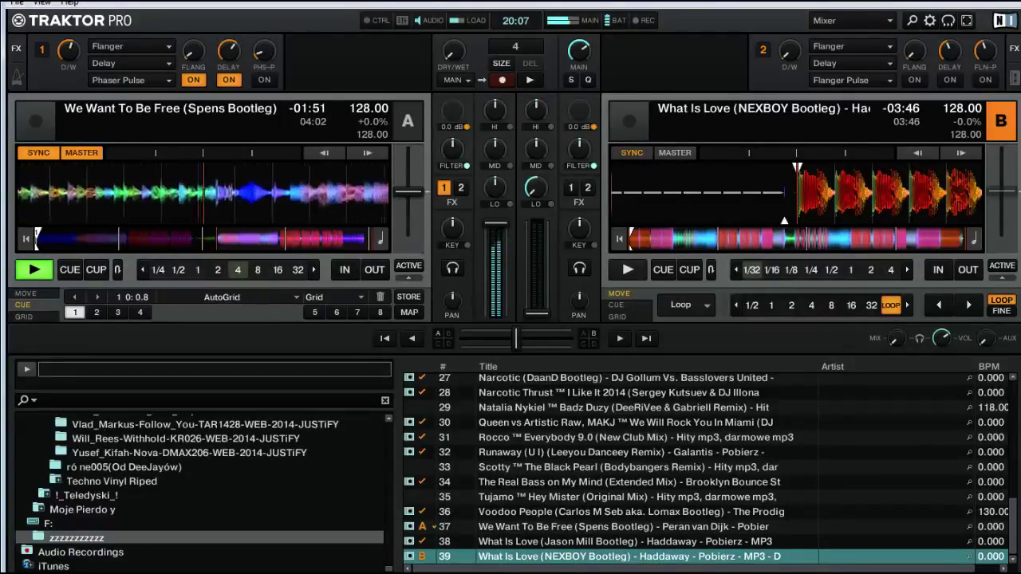
- Start What Is Love on deck B, hold it in a 2-beat loop, and release the loop
left_click(628, 270)
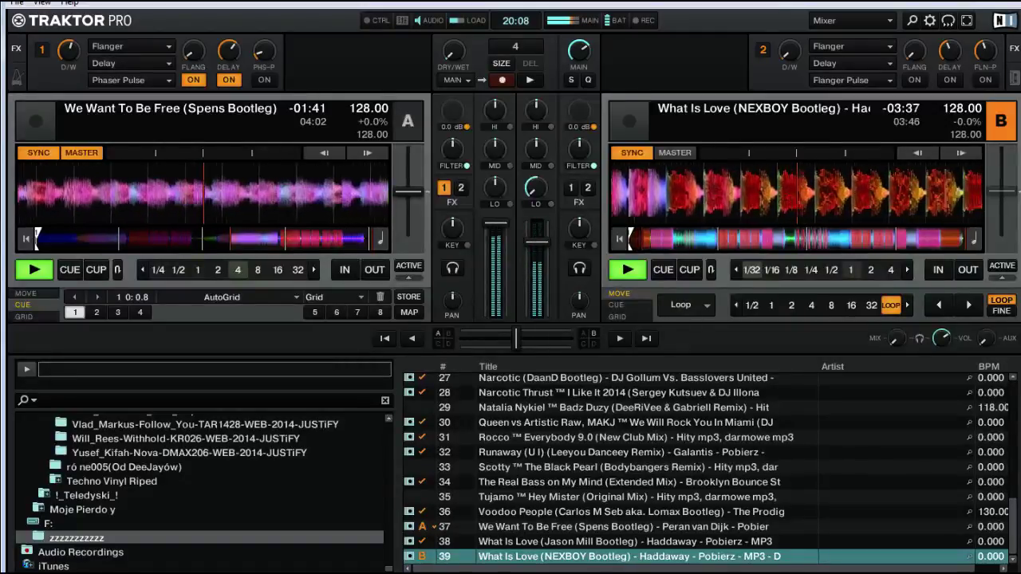
key("l")
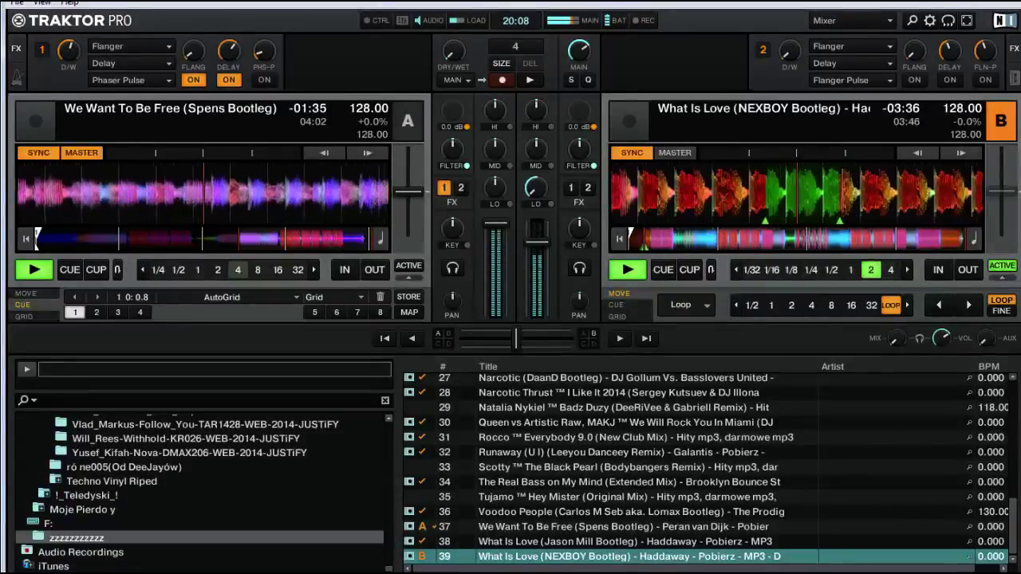
left_click(872, 269)
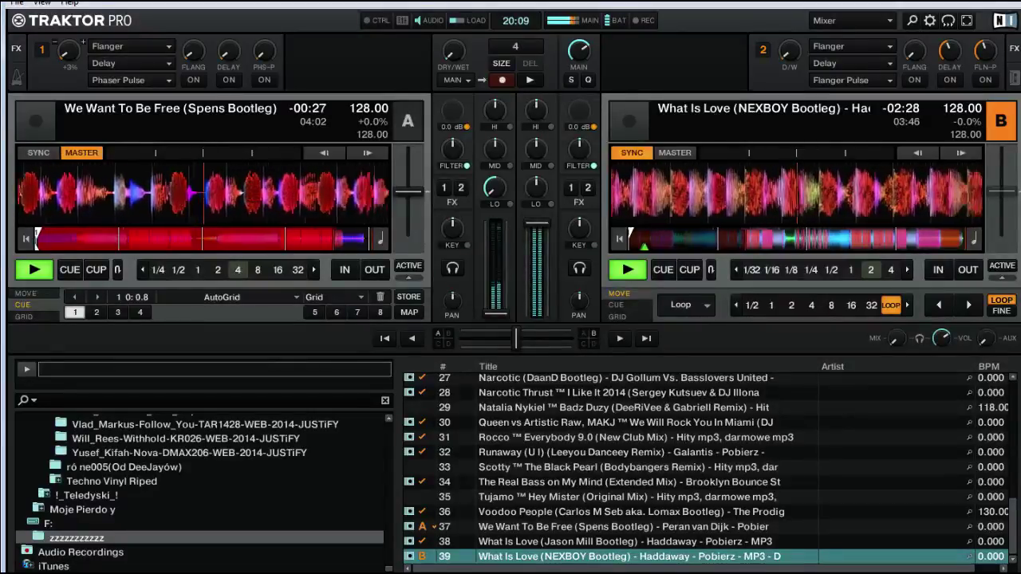
- Turn the Delay and Flanger Pulse amounts in FX unit 2 down to minimum
left_click(39, 152)
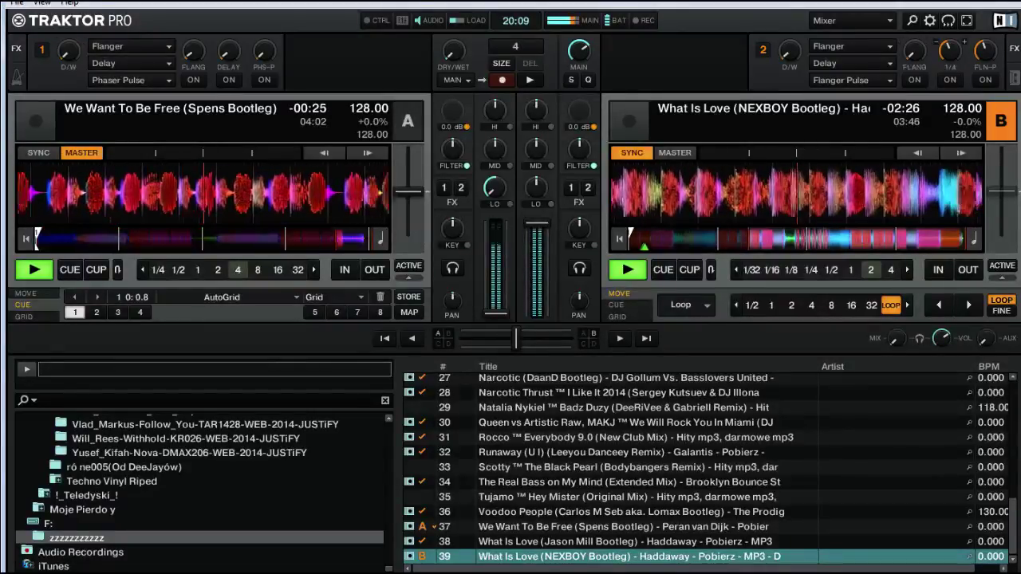
left_click_drag(950, 51, 950, 88)
left_click_drag(985, 51, 985, 88)
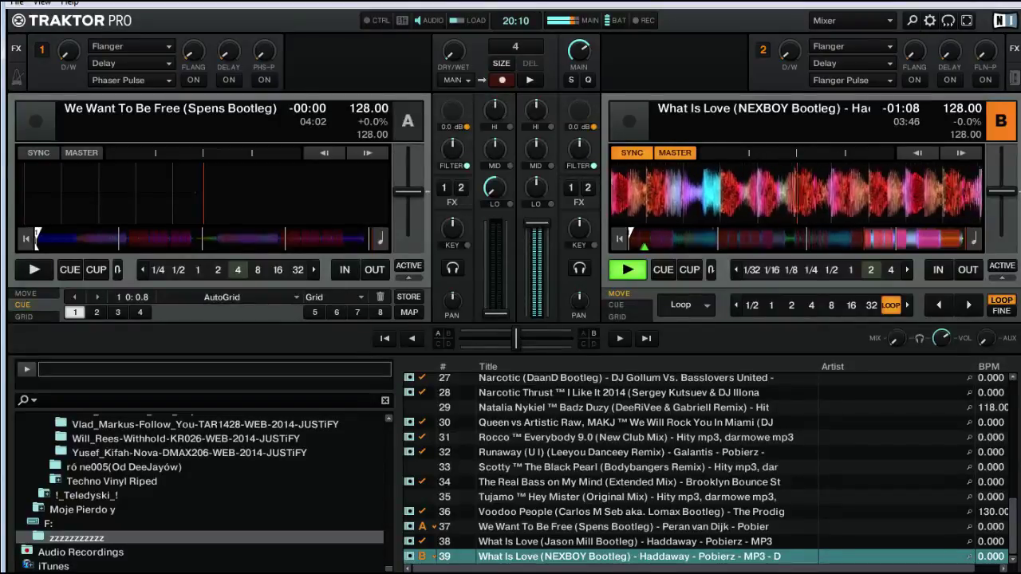
- Switch to Total Commander, open różne001(MOJE), load !!!__INTRO__!!! onto deck A, and replace it with the !_Czołgiści na Melanżu track
key("alt+Tab")
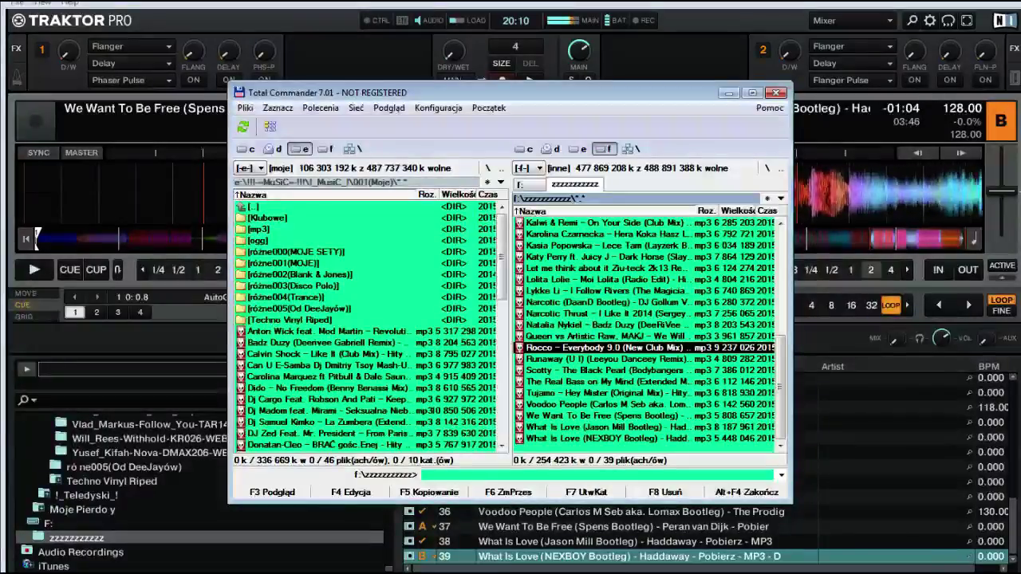
key("Tab")
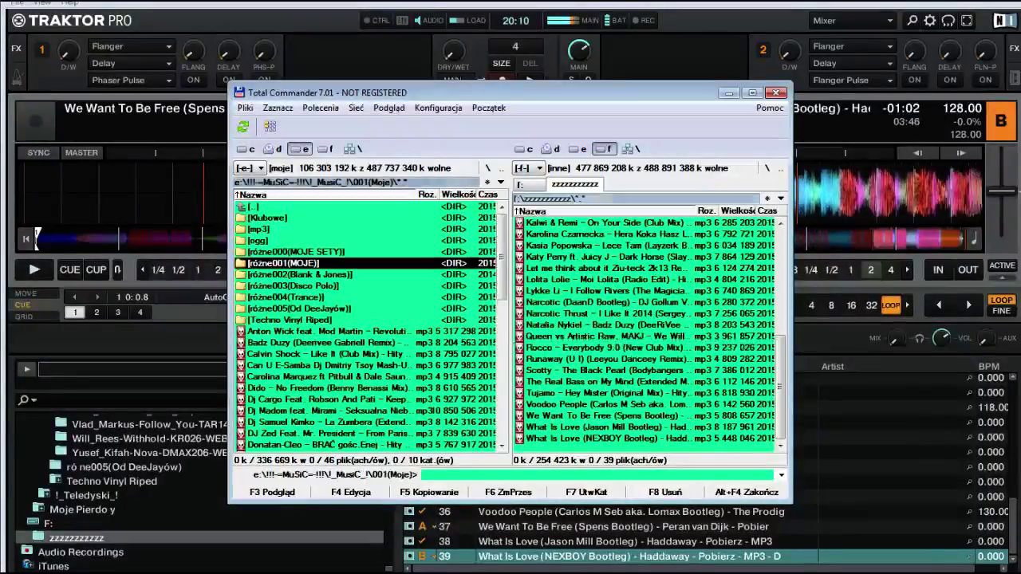
key("Return")
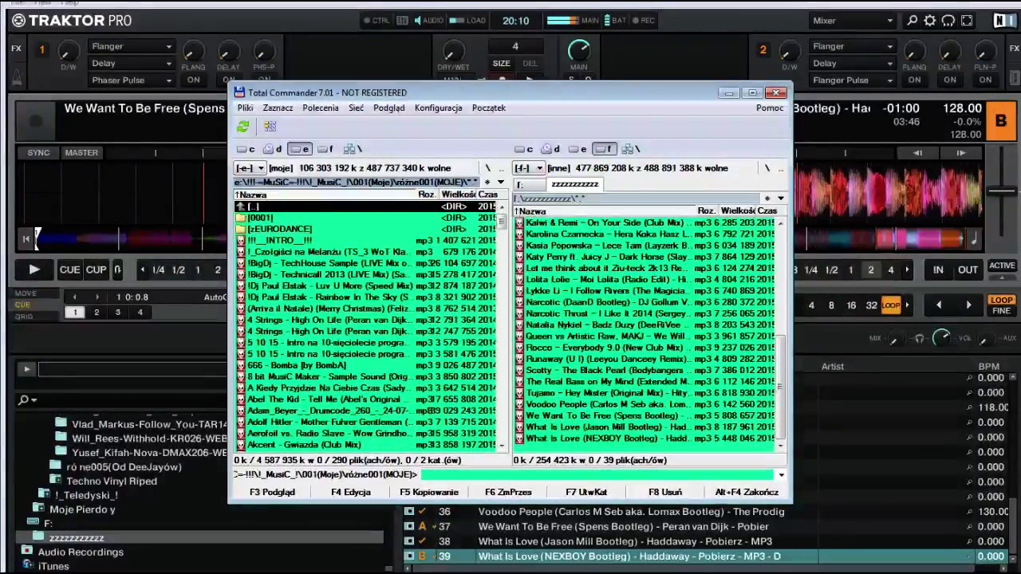
key("Down")
key("Down")
key("Down")
key("Return")
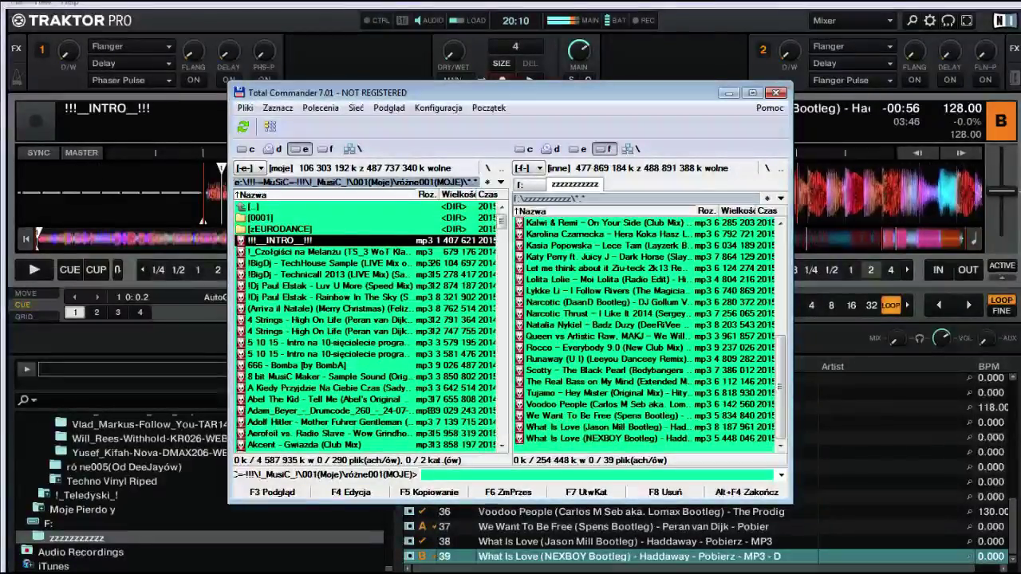
key("Down")
key("Return")
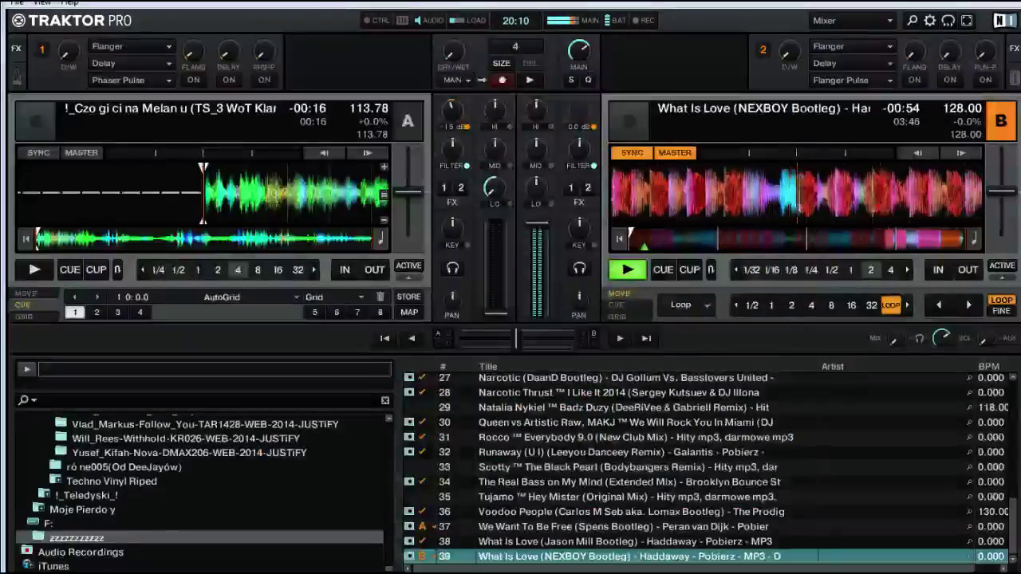
- Sync deck A to deck B at 128 BPM, start it playing, and gradually raise deck A's channel volume
key("s")
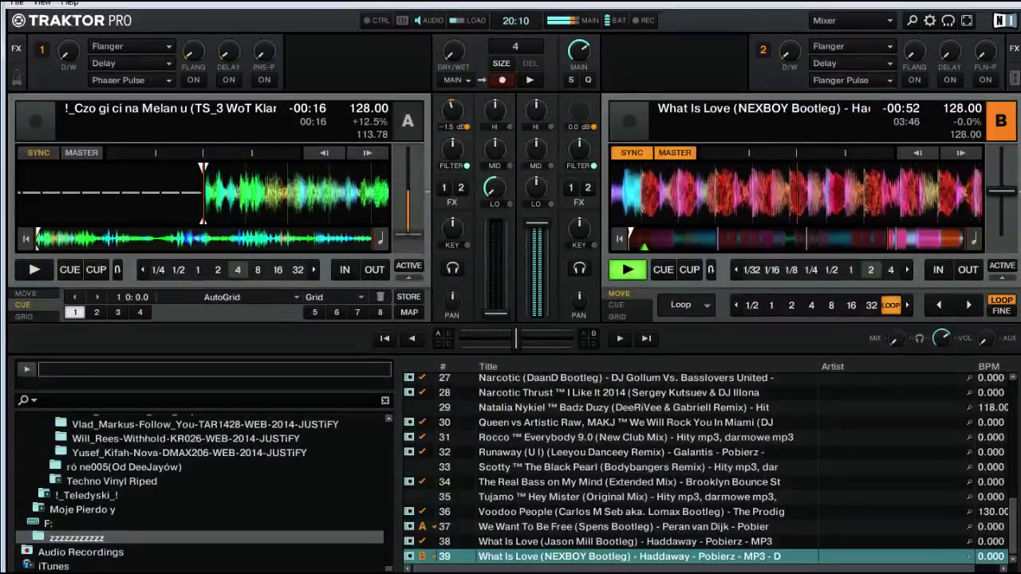
key("a")
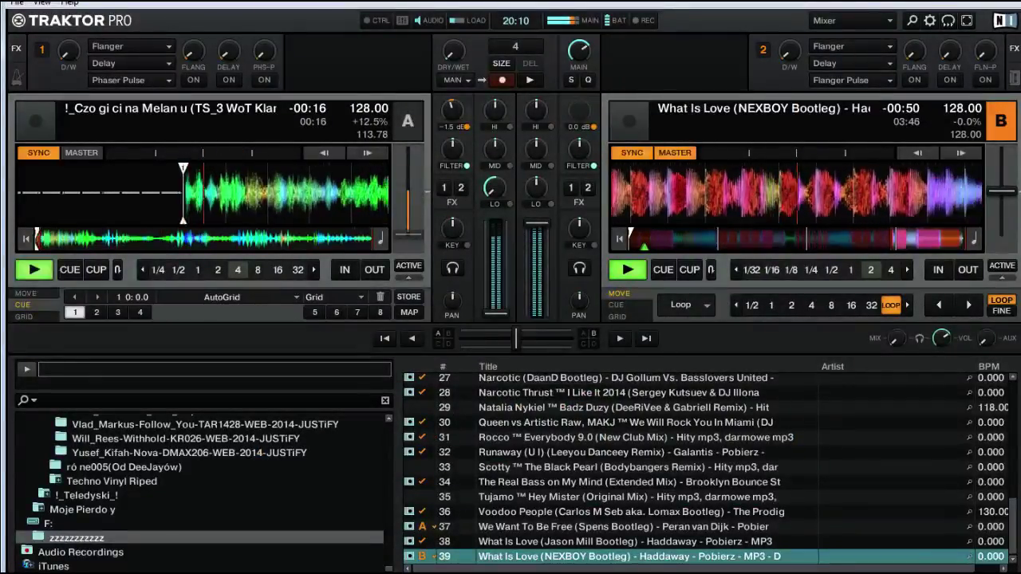
key("Up")
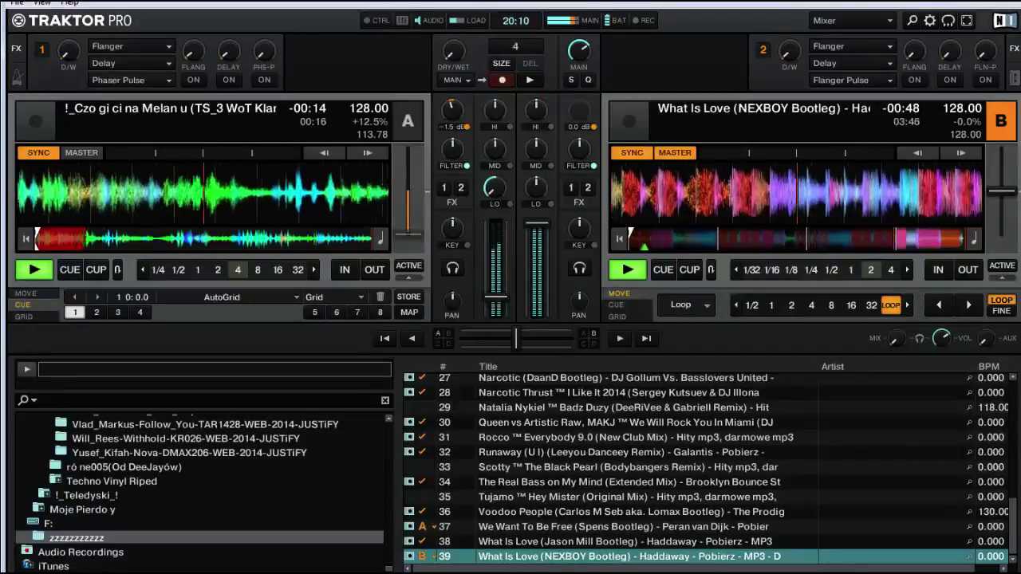
key("Up")
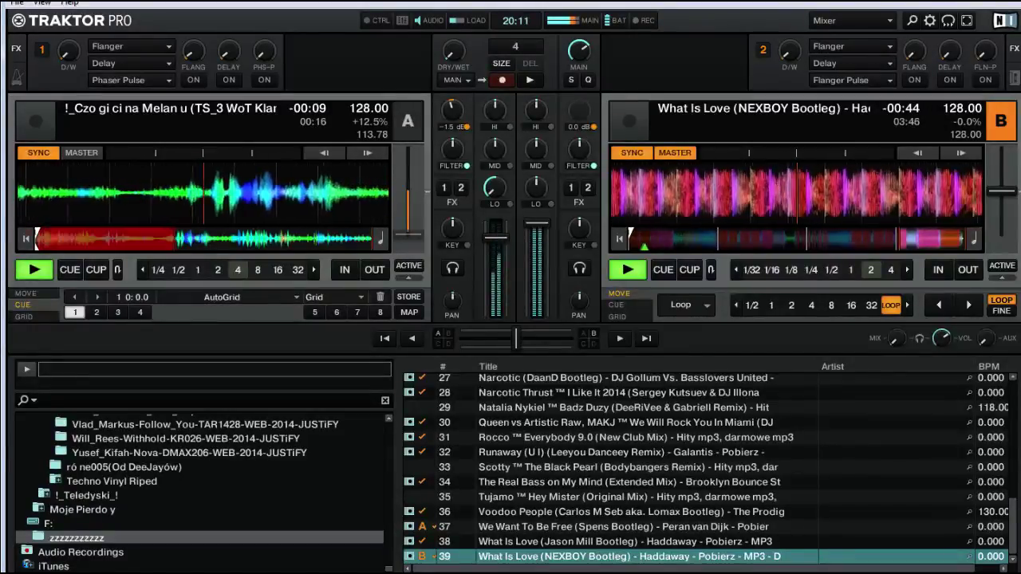
key("Up")
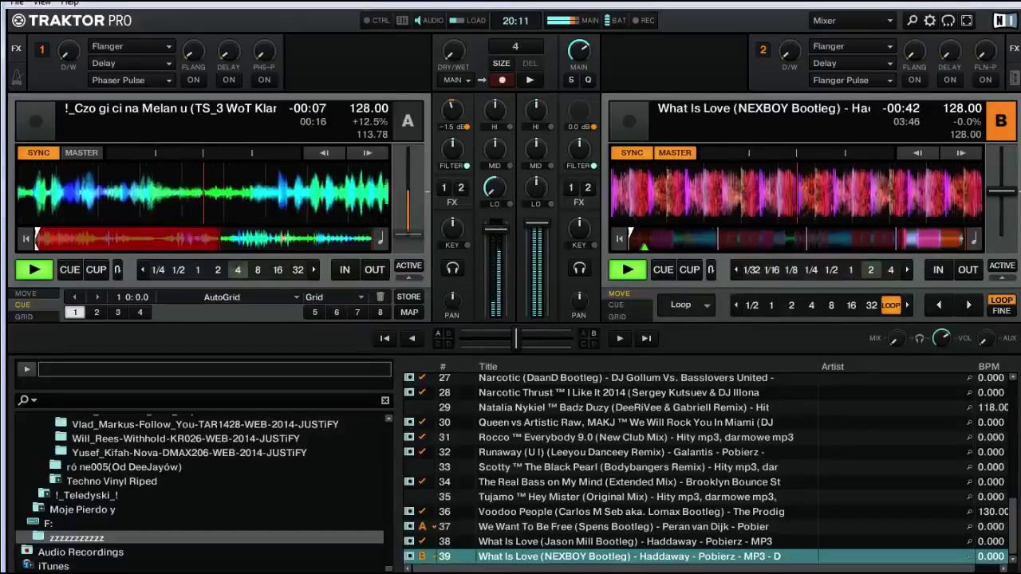
- Loop decks A and B at 4 beats each, and switch on Flanger in FX unit 1 with its dry/wet mix raised
key("s")
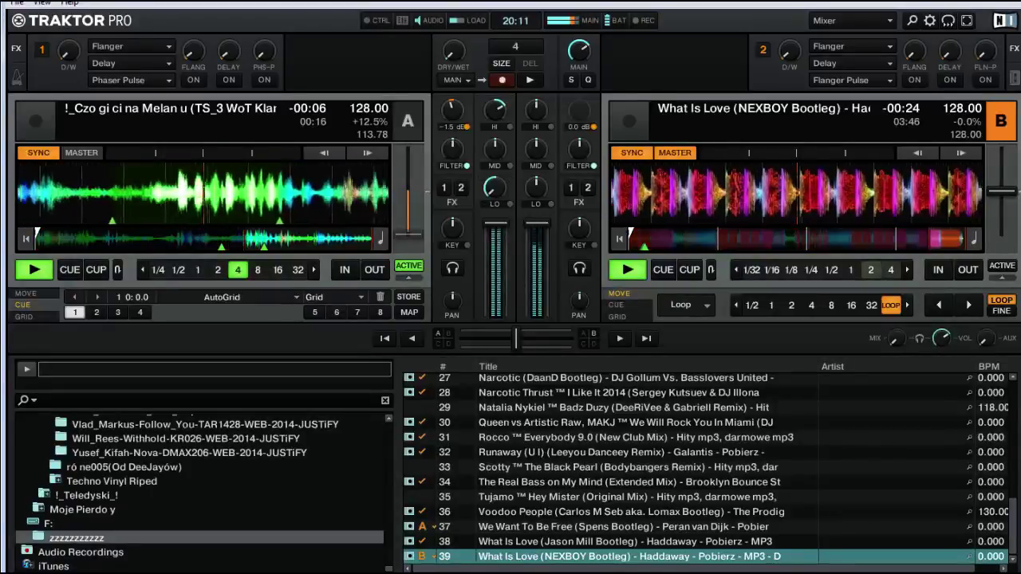
key("4")
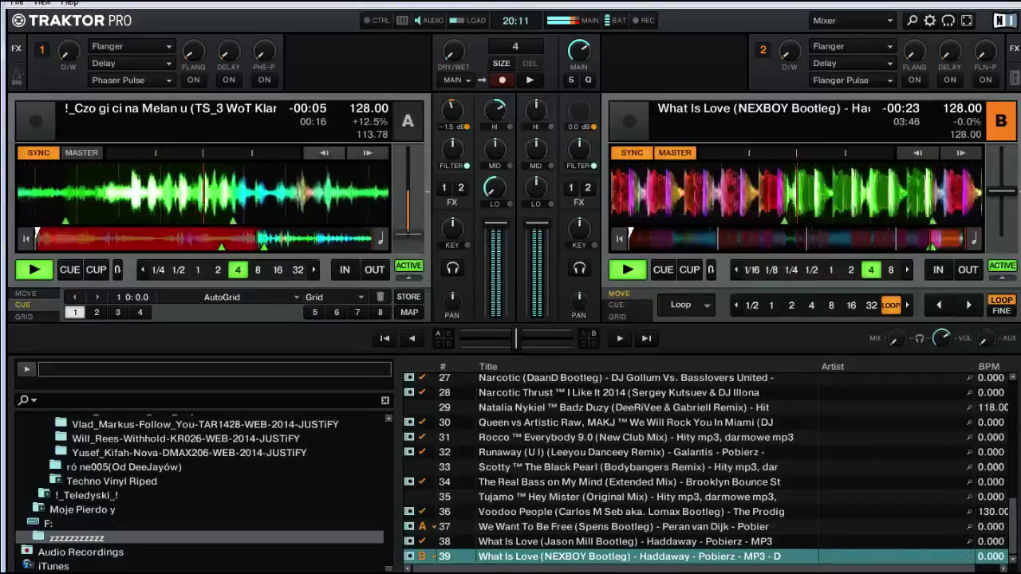
left_click(194, 80)
left_click_drag(68, 52, 69, 36)
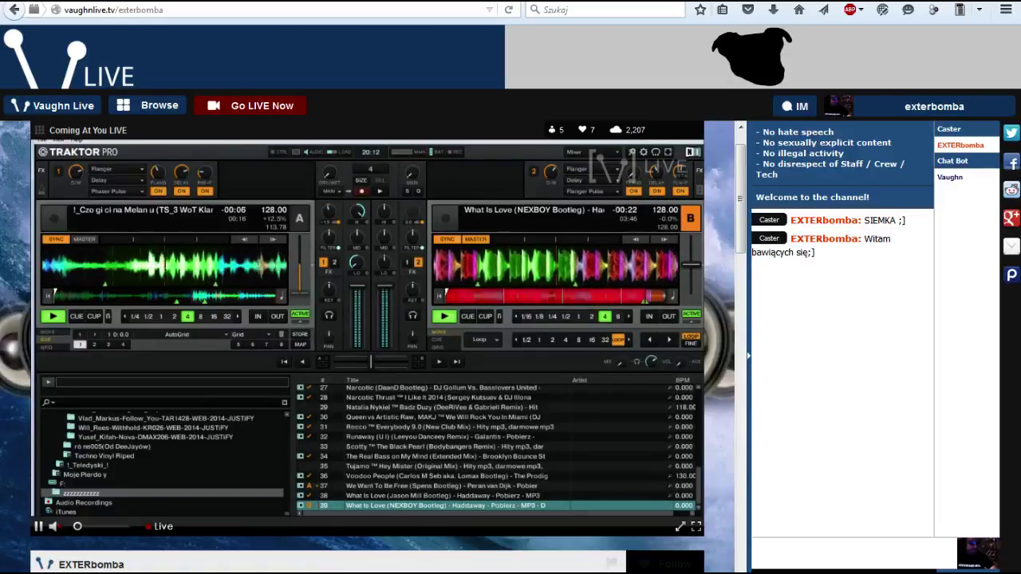
- Post the message "dziękuję za uwagę -dobranoc;]" in the Vaughn Live channel chat in the browser
type("dziękuję")
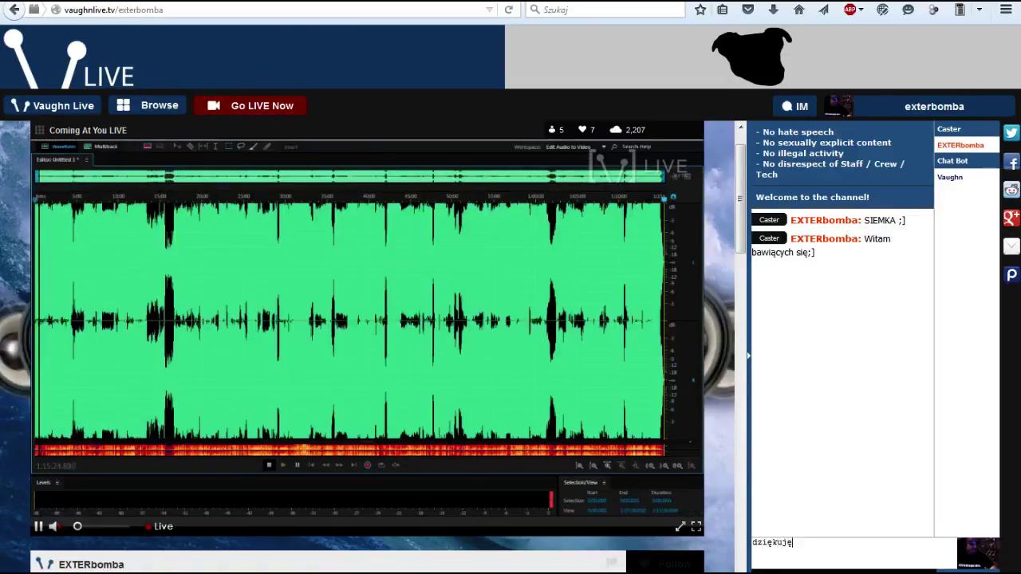
type(" za uwag")
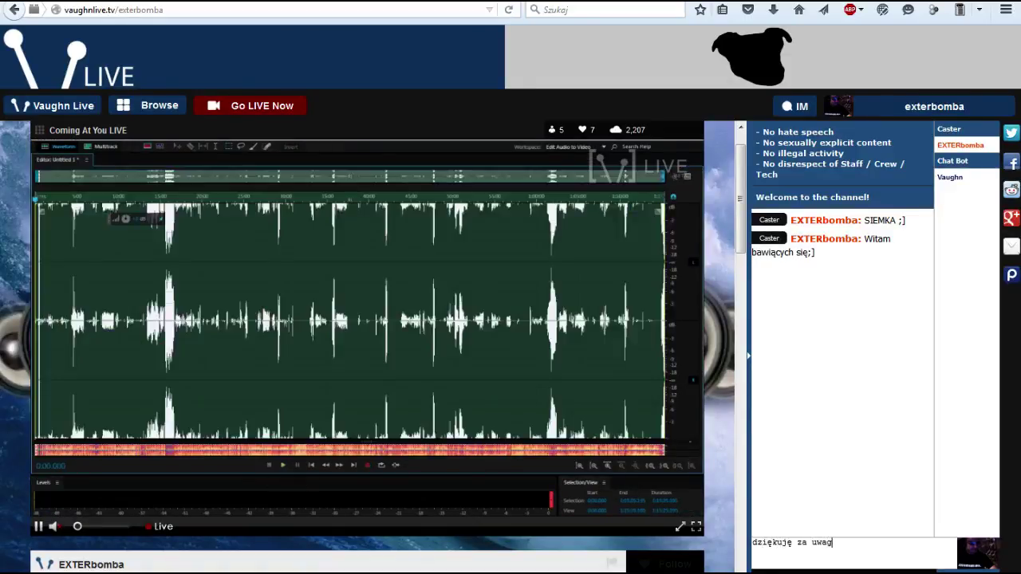
type("ę -dobra")
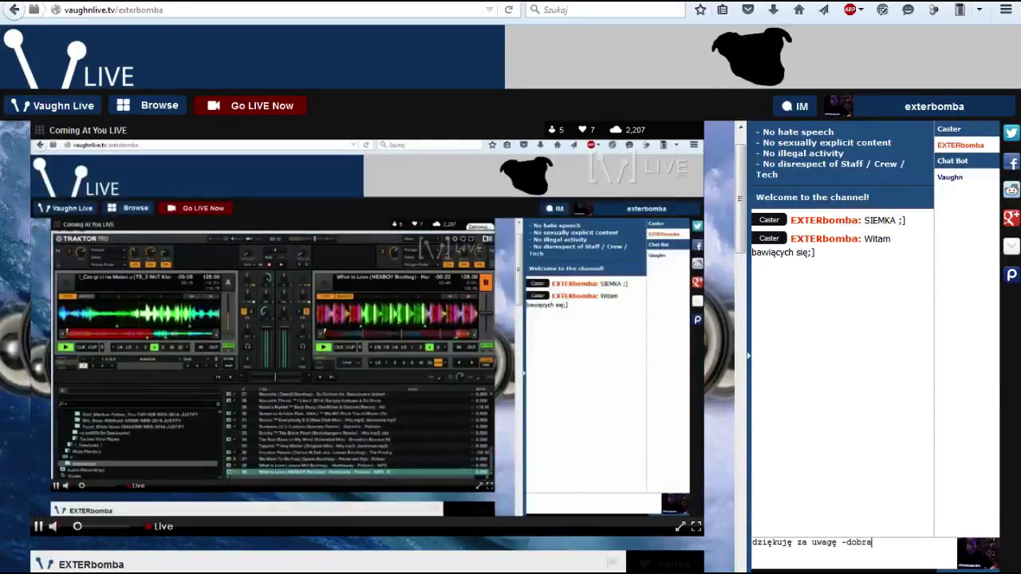
type("noc;]")
key("Return")
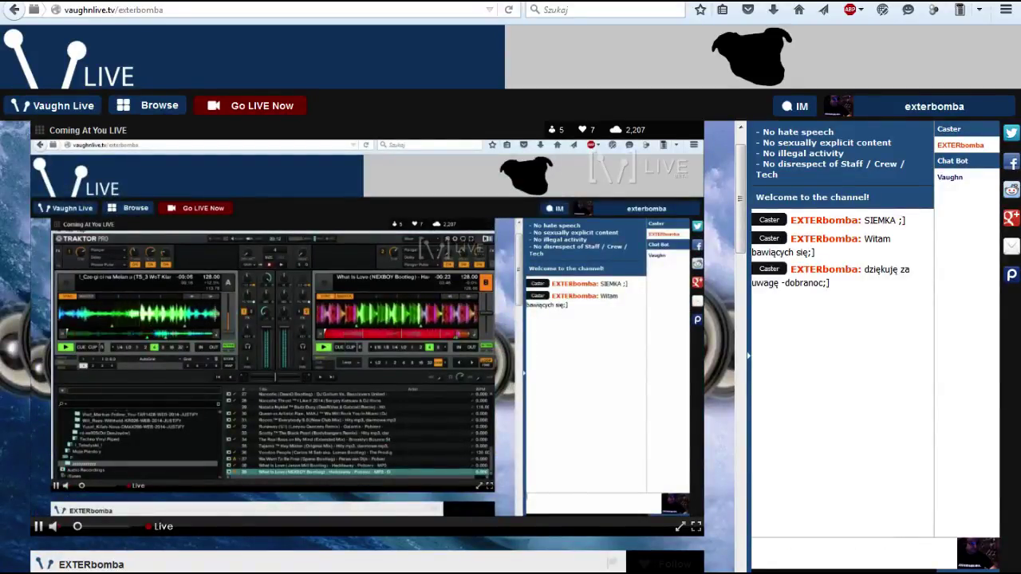